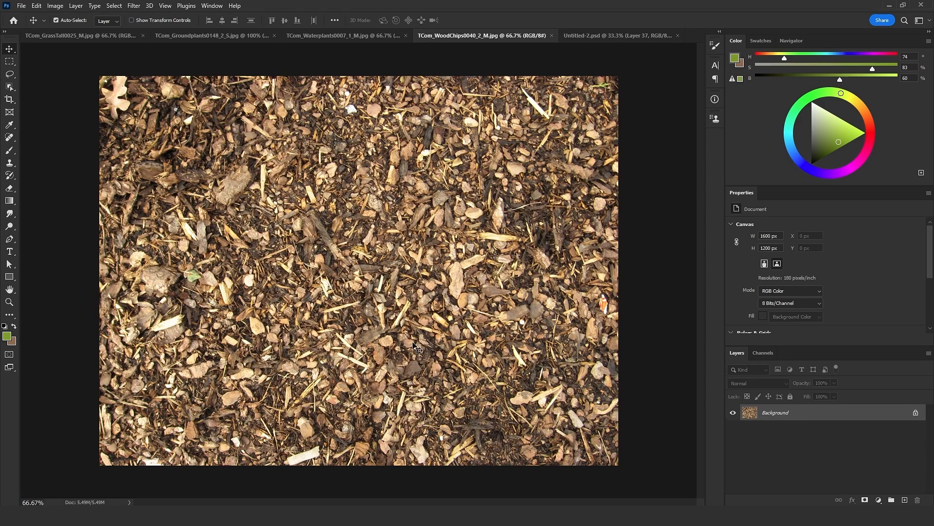
- Unlock the wood chips background layer and hide its dark tones with Blend If, splitting the current layer's black slider at 154 / 194
click(456, 262)
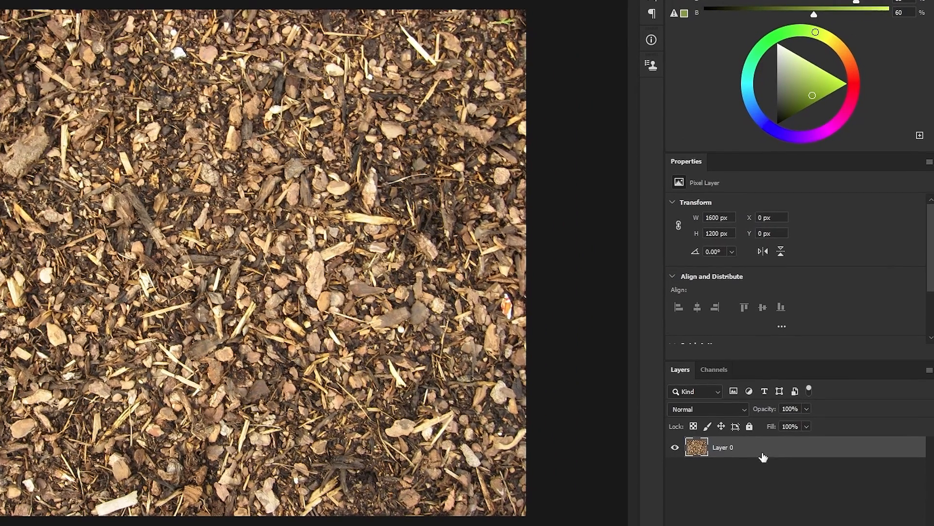
double_click(800, 415)
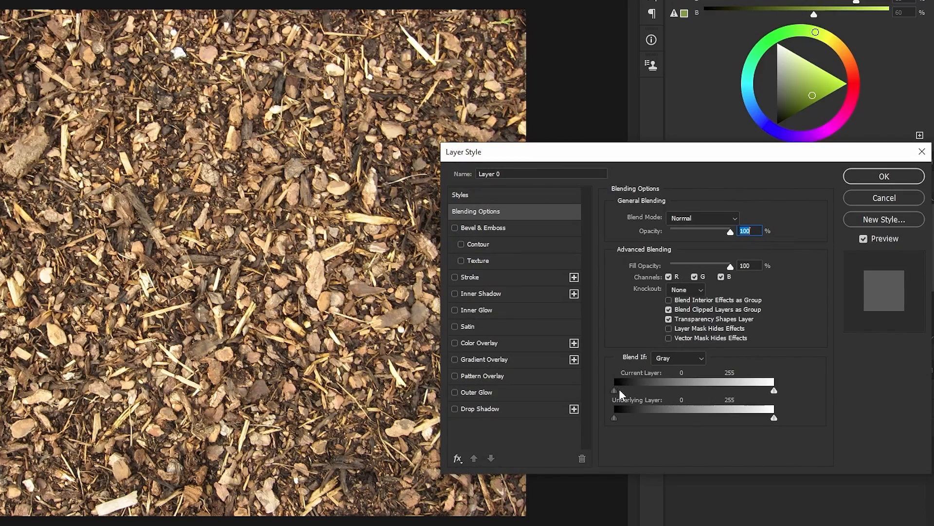
drag(614, 391, 737, 394)
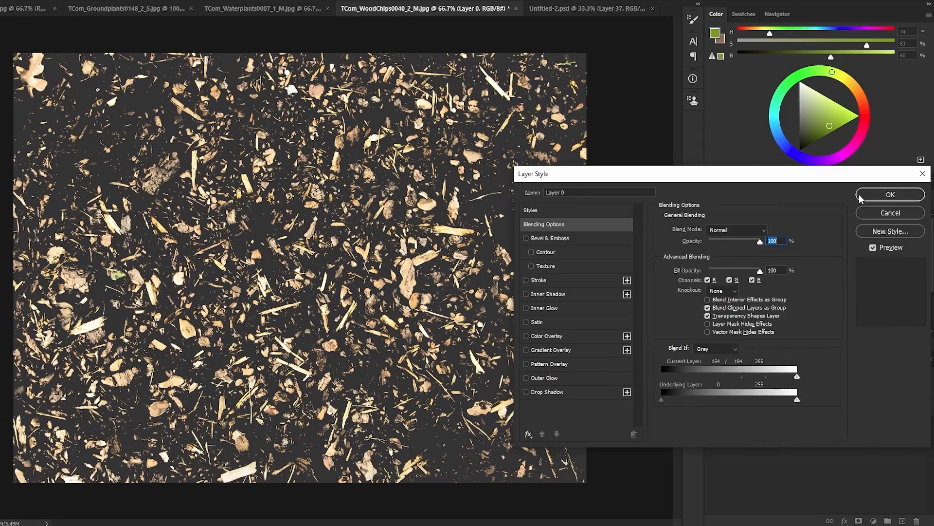
click(884, 176)
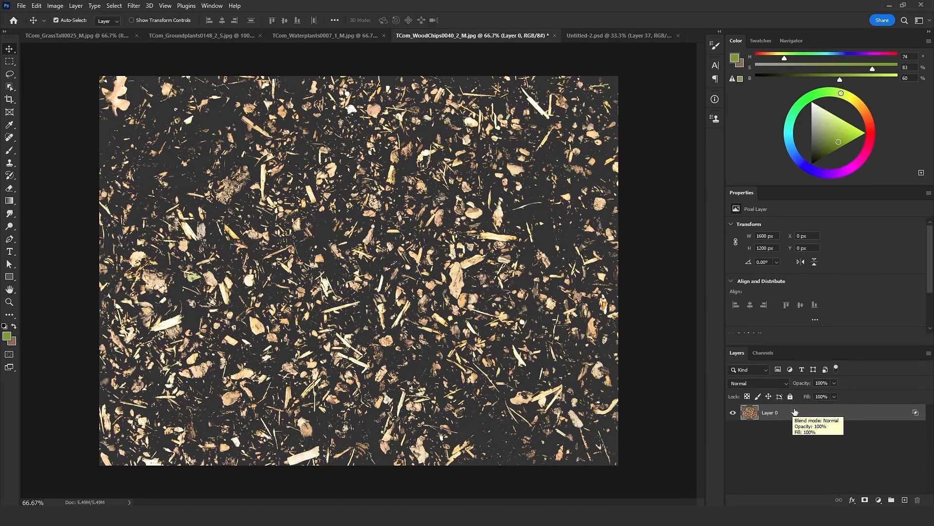
- Convert the wood chips layer to a smart object and rasterize it to make the blending transparency permanent
right_click(795, 411)
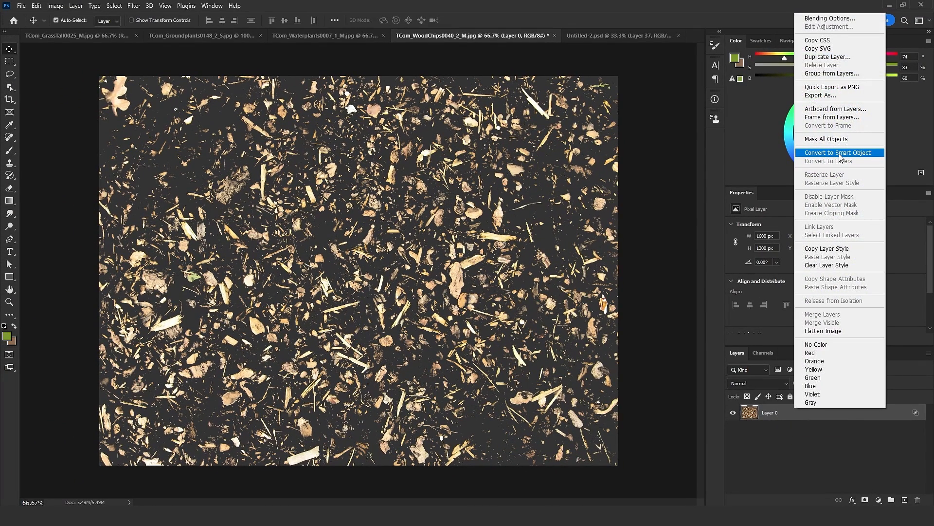
click(838, 153)
right_click(789, 415)
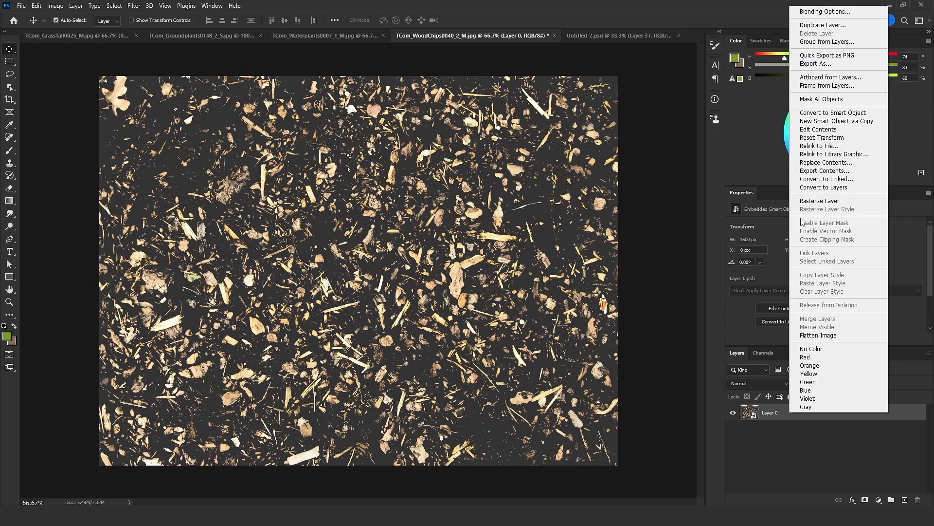
click(837, 203)
- Copy the entire isolated wood chips layer and paste it into the Untitled-2.psd forest scene
key(m)
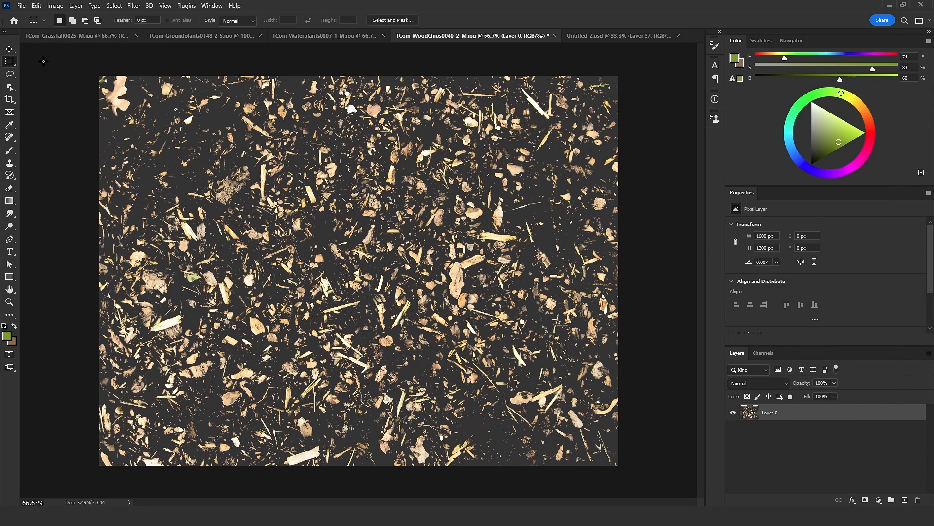
key(ctrl+a)
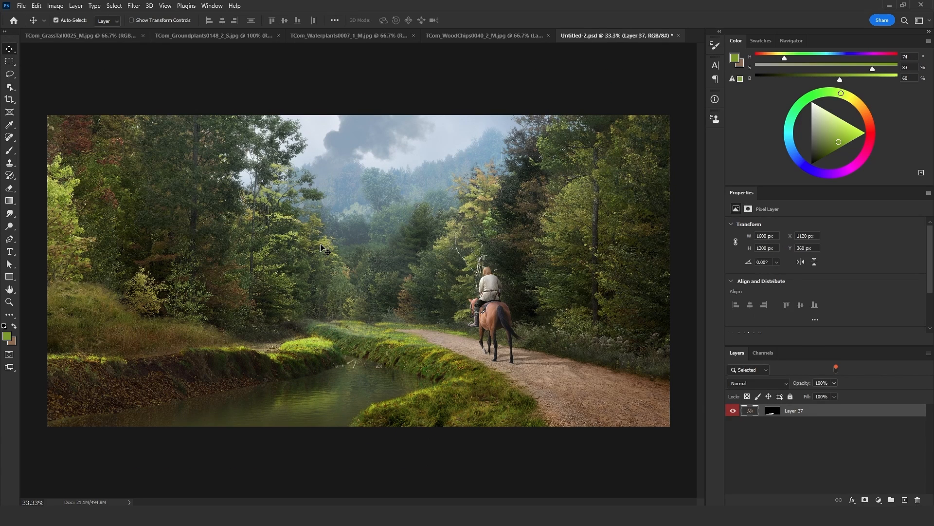
key(ctrl+v)
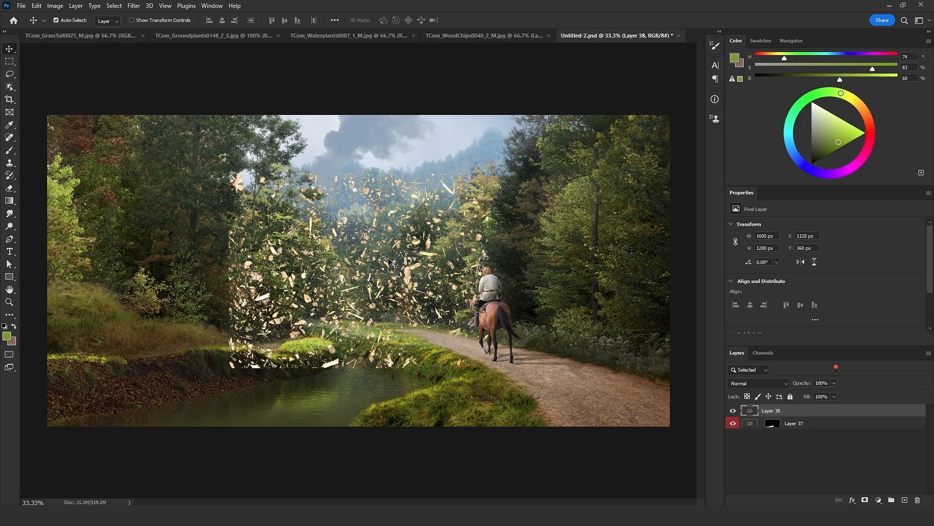
- Move the pasted chips over the pond area, select their pixels and tile copies across most of the scene within the same layer
drag(389, 265, 201, 324)
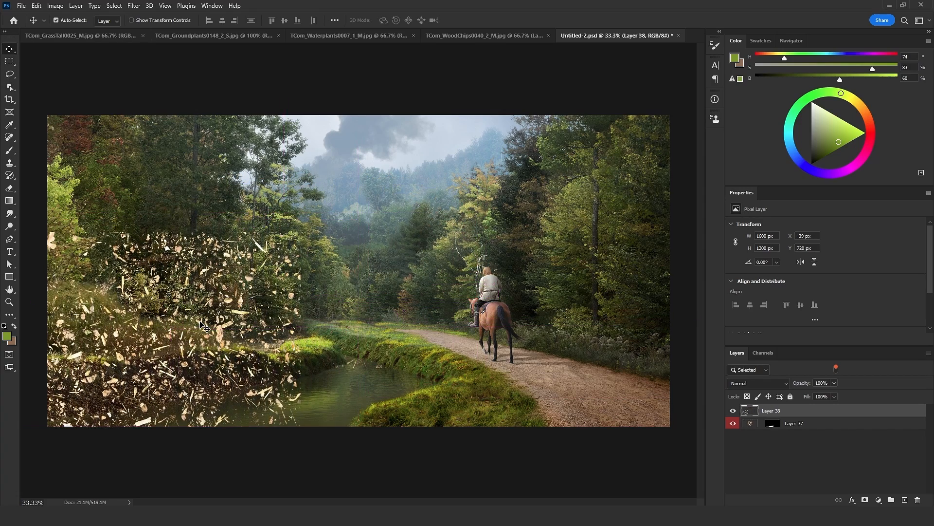
ctrl+click(749, 412)
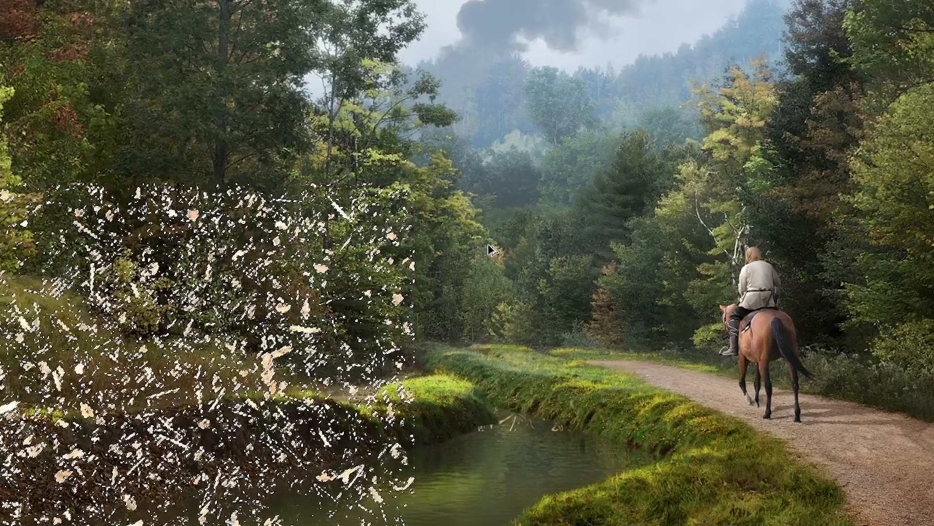
drag(354, 269, 852, 29)
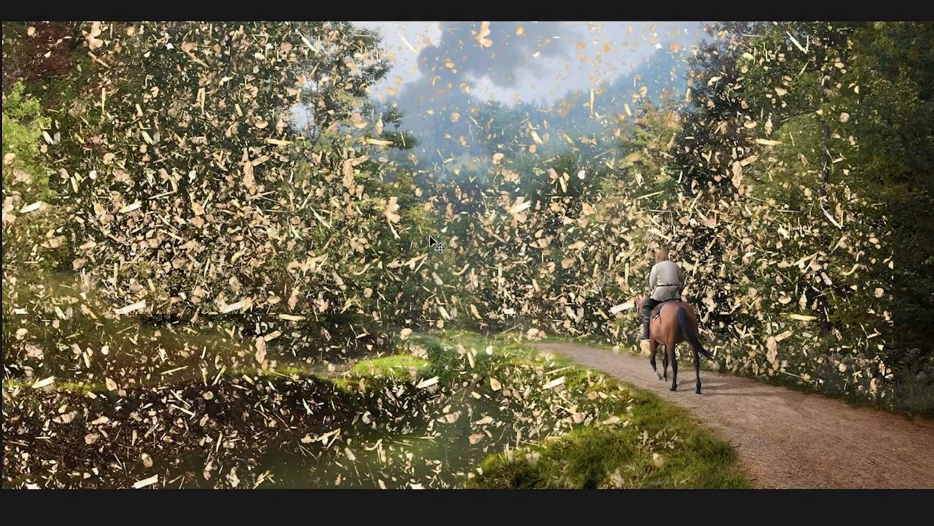
- Shrink and distort the tiled chips in perspective so they lie flat on the pond surface, about 2698 by 323 px
key(ctrl+t)
drag(887, 26, 416, 257)
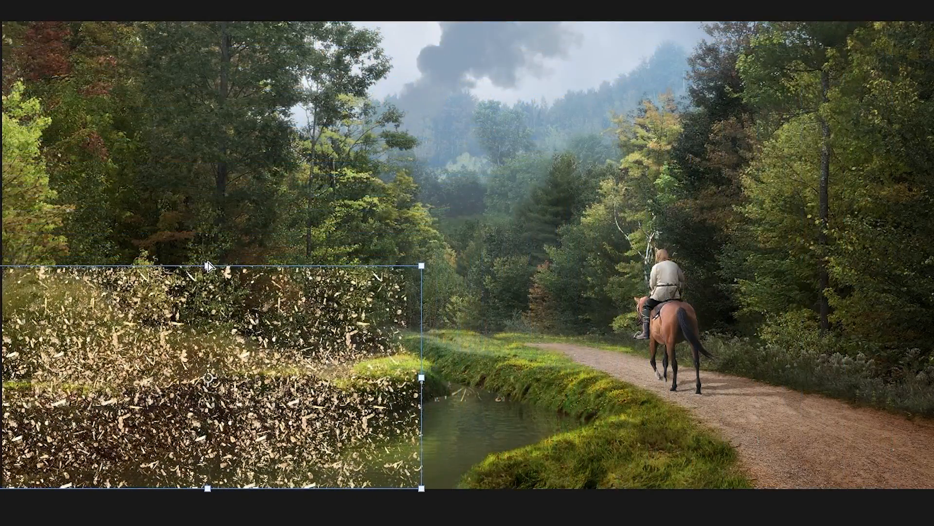
drag(209, 266, 416, 403)
drag(421, 488, 581, 497)
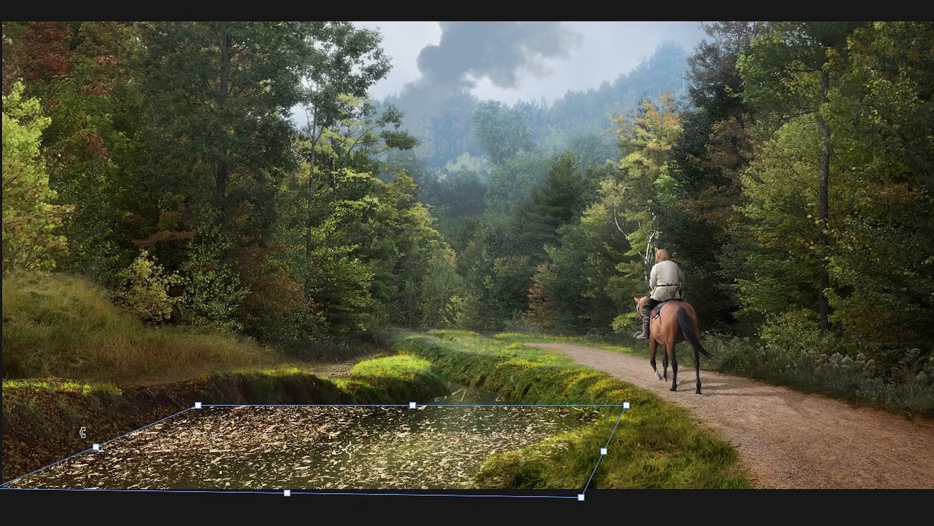
drag(0, 489, 0, 487)
drag(198, 405, 221, 413)
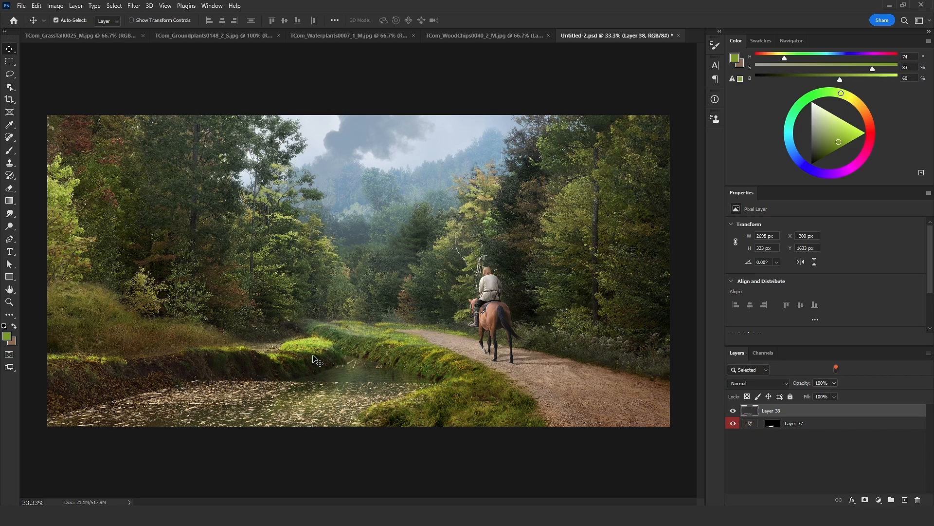
- Duplicate the flattened chips layer, scale the copy to about 1270 by 152 px over the pond's far end, and deselect
ctrl+click(750, 413)
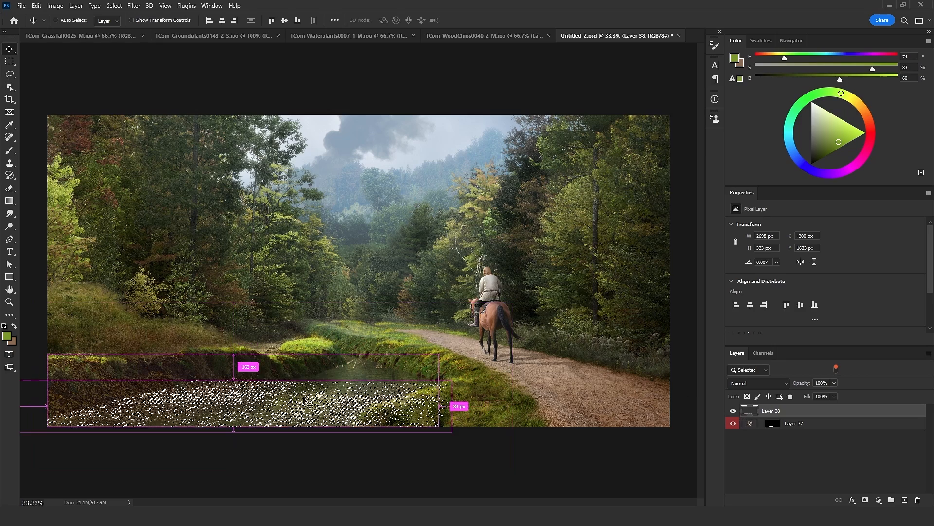
drag(268, 395, 331, 361)
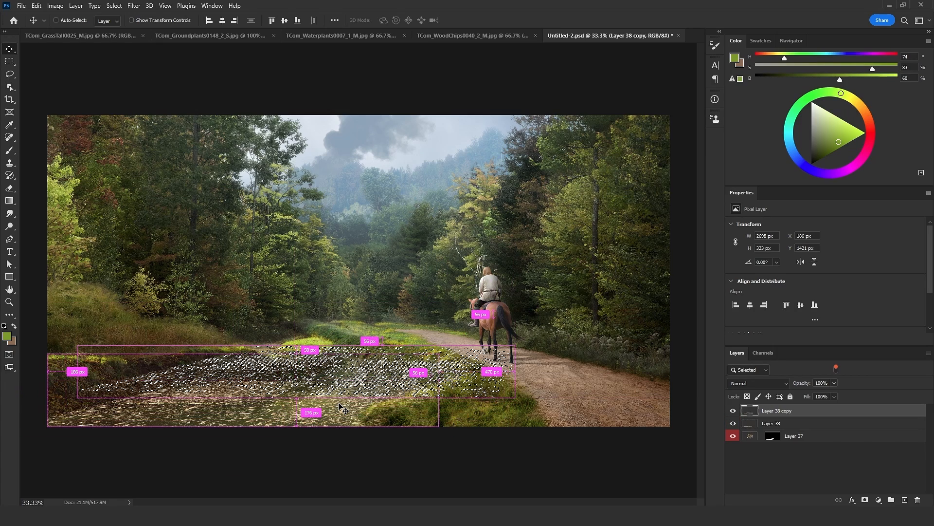
key(ctrl+t)
drag(297, 395, 348, 379)
key(Return)
key(l)
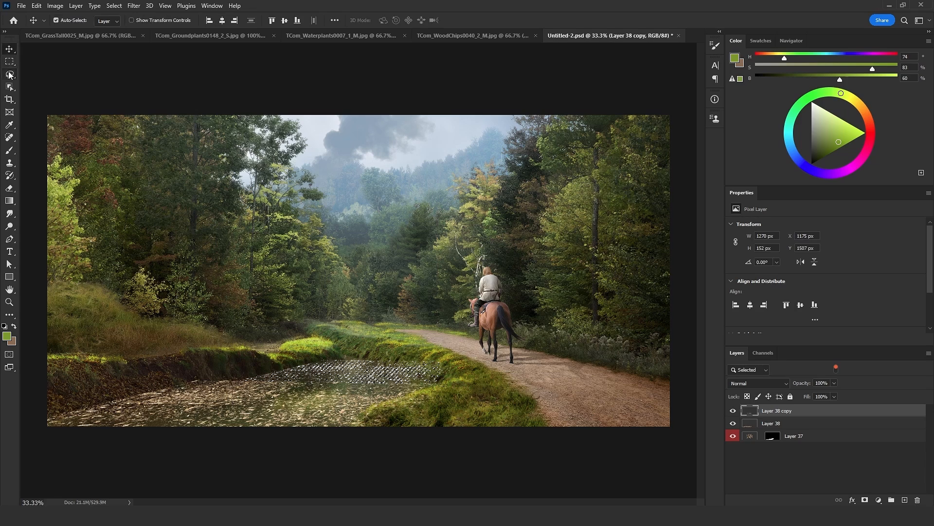
key(ctrl+d)
- Merge the two chips layers and copy Layer 37's mask onto the merged layer to confine the chips to the water
shift+click(778, 425)
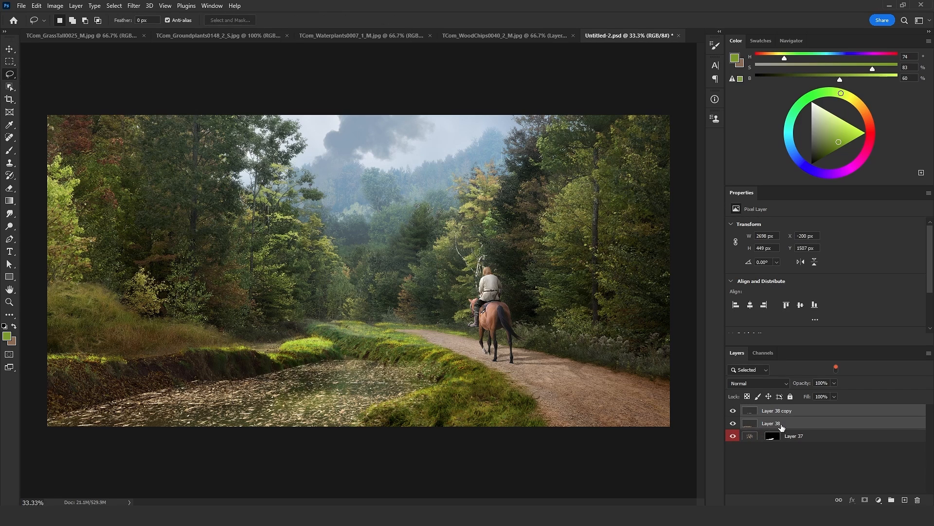
key(ctrl+e)
drag(771, 429, 772, 411)
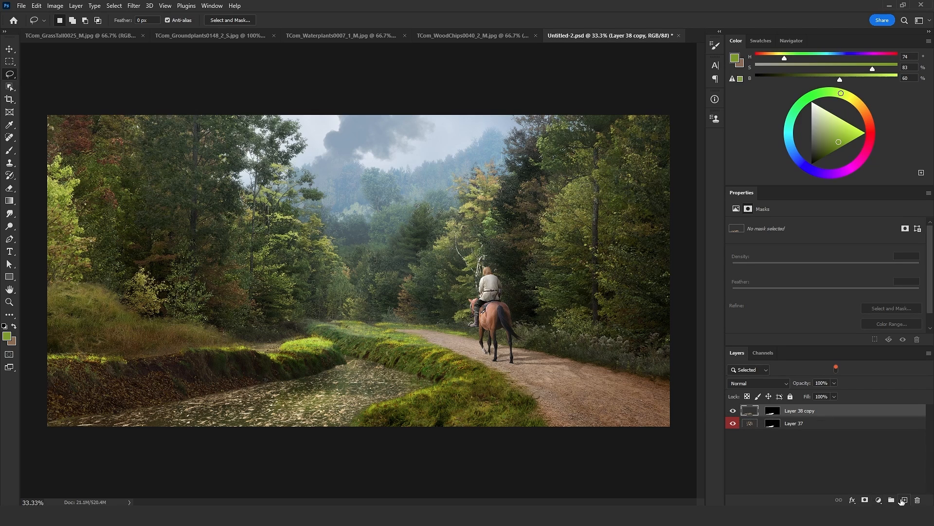
- Stamp all visible layers onto a new top layer and apply the Average blur to the whole canvas
click(904, 500)
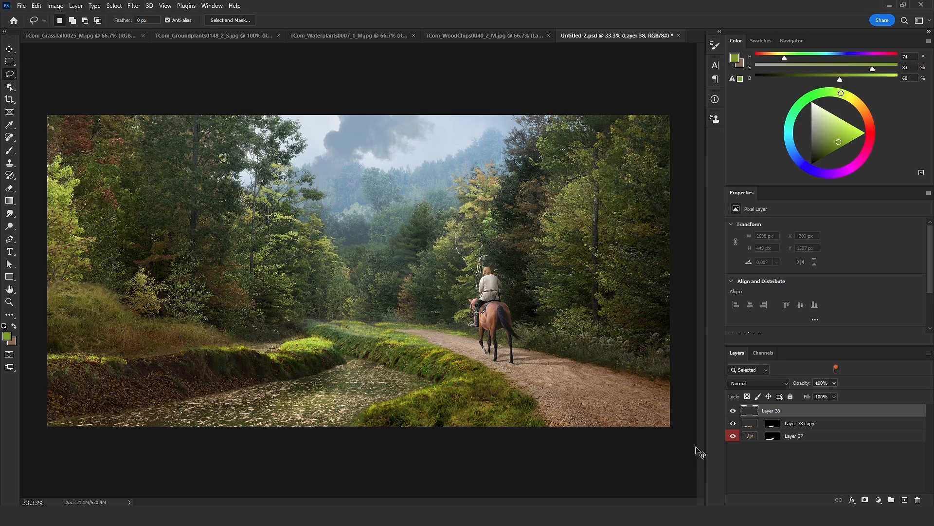
key(ctrl+shift+alt+e)
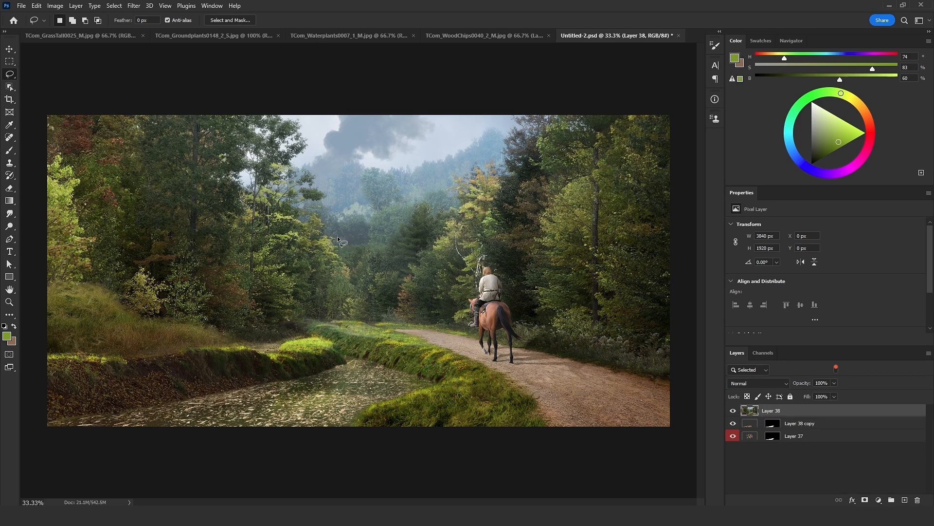
key(ctrl+a)
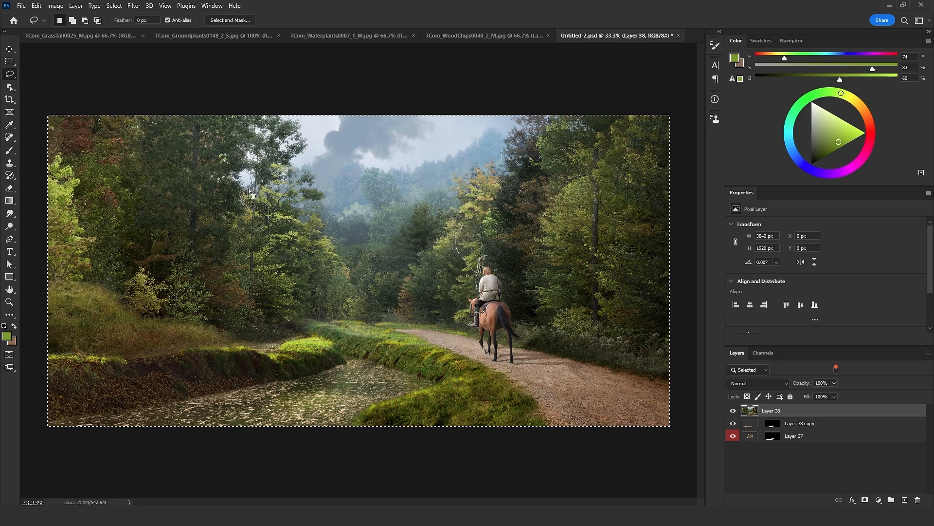
click(133, 6)
mouse_move(196, 131)
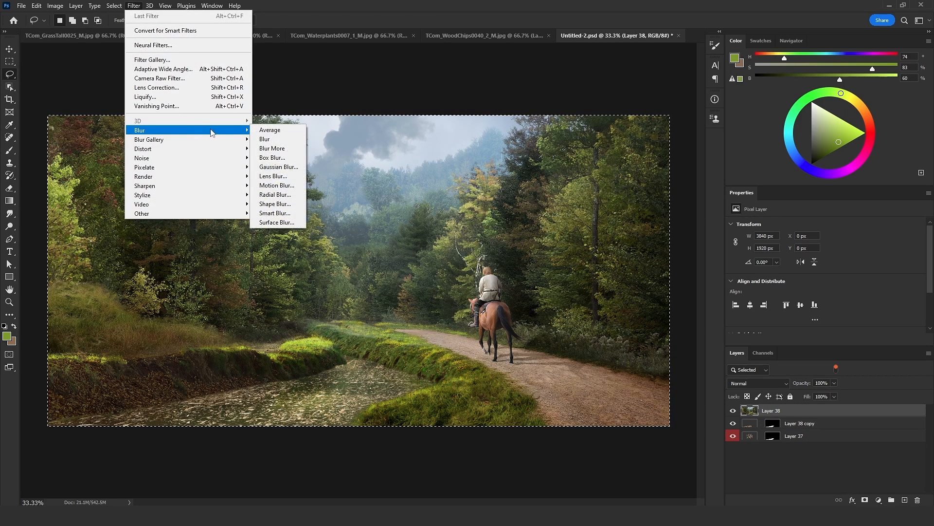
click(272, 132)
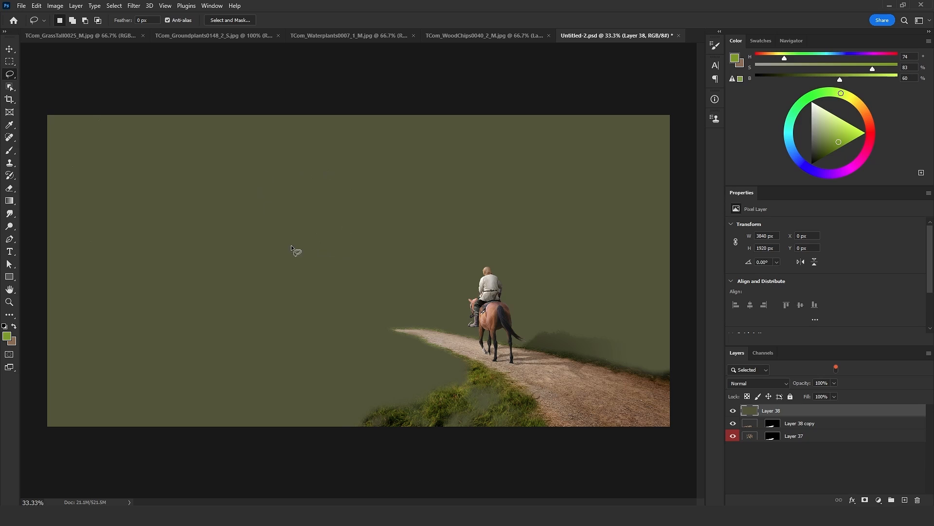
- Clip the averaged color layer to the chips layer and set its blend mode to Color
click(733, 411)
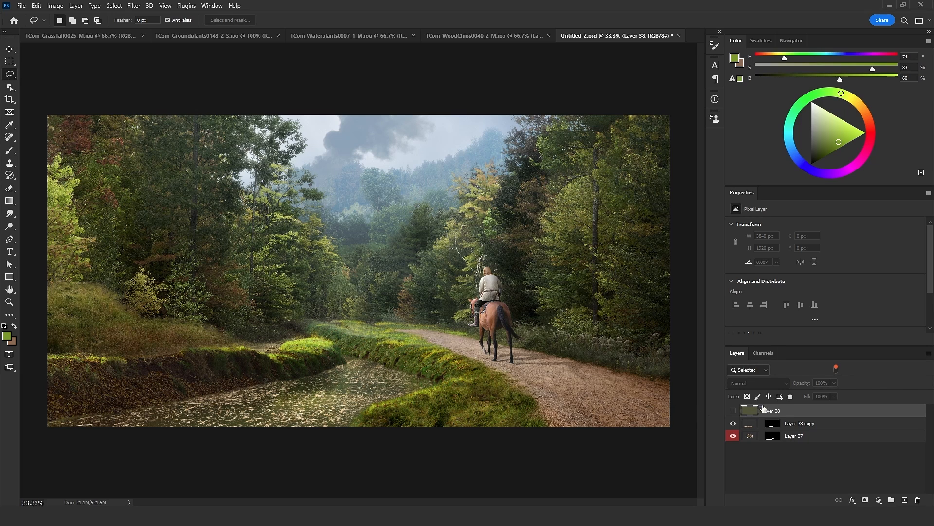
click(733, 411)
alt+click(779, 416)
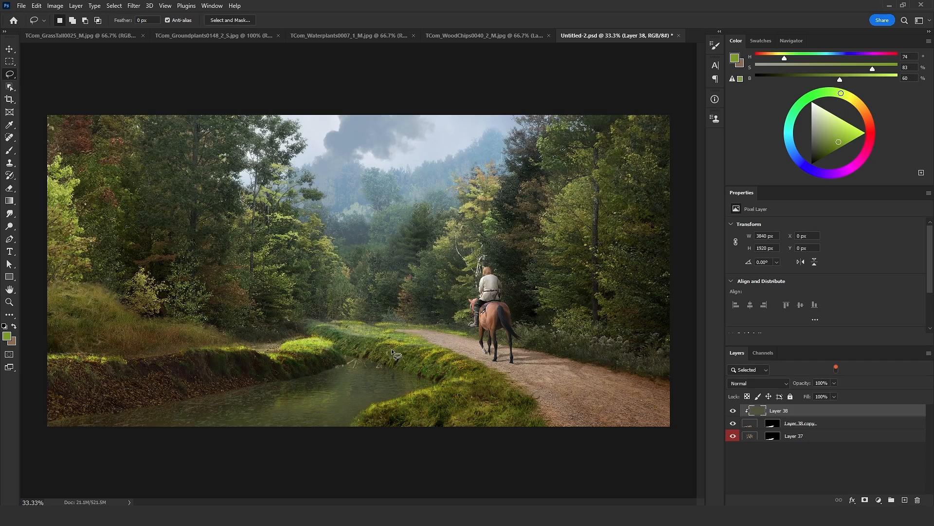
click(758, 383)
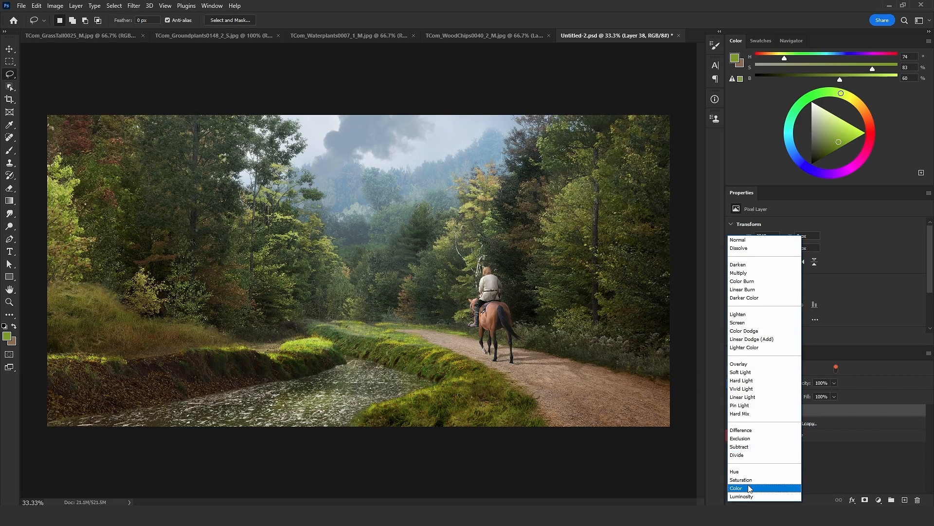
click(747, 430)
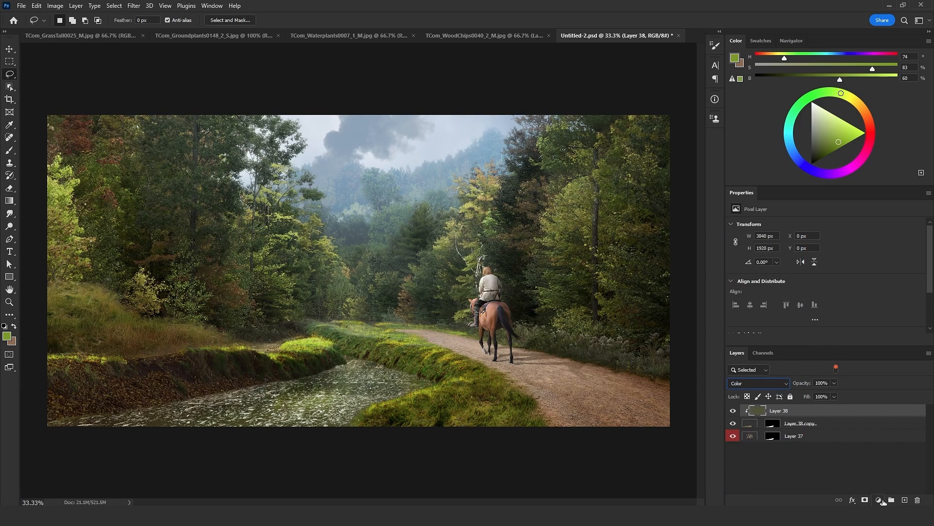
- Add a Curves adjustment clipped to the chips and darken them by raising the black input point to about mid-range
click(880, 500)
click(874, 378)
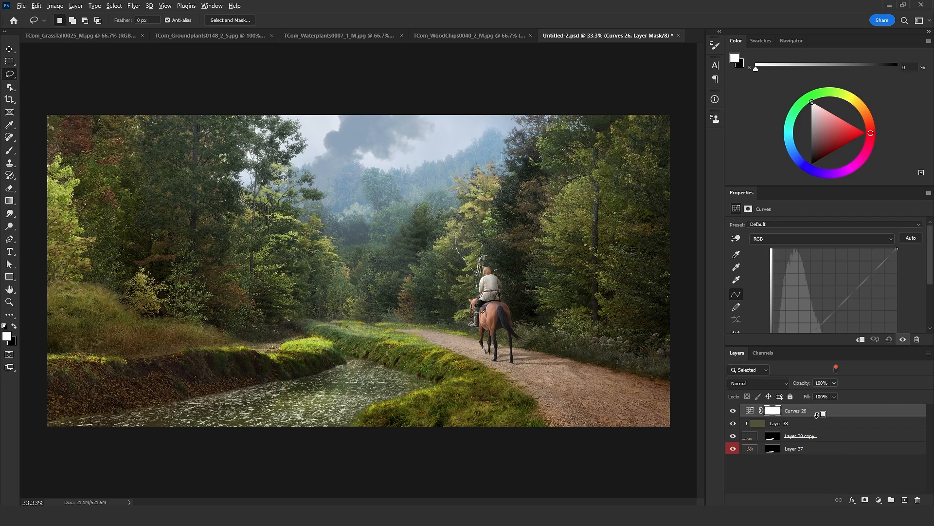
alt+click(817, 414)
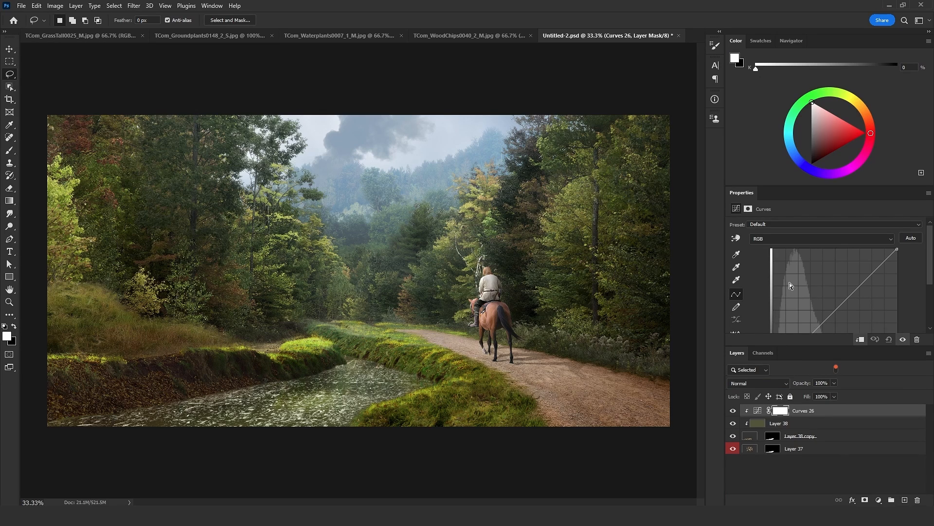
scroll(790, 282, down, 2)
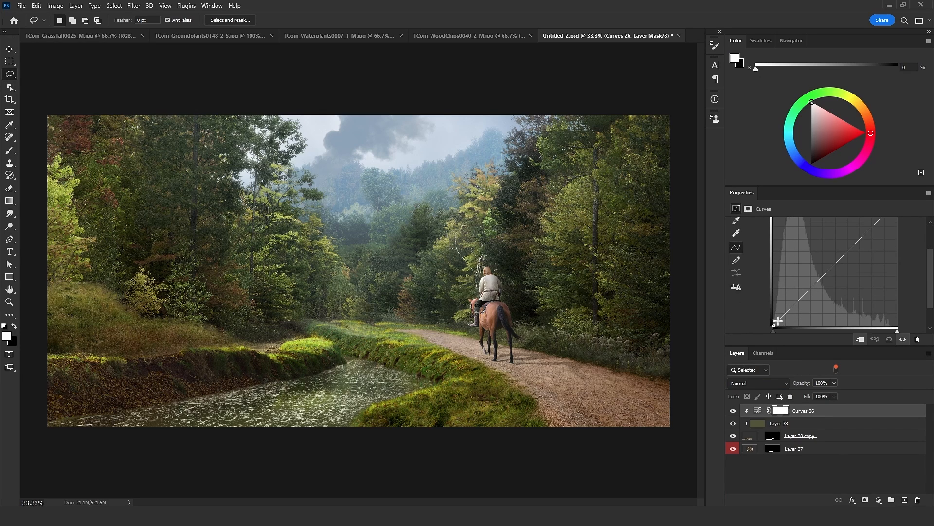
scroll(778, 321, down, 1)
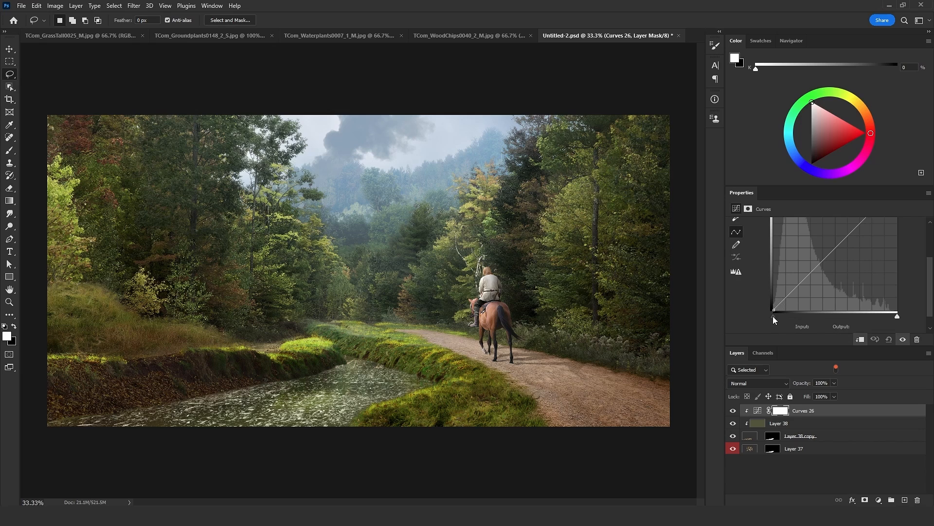
drag(773, 317, 840, 318)
- Set the opacity of the averaged color layer, Layer 38, to 70%
click(795, 423)
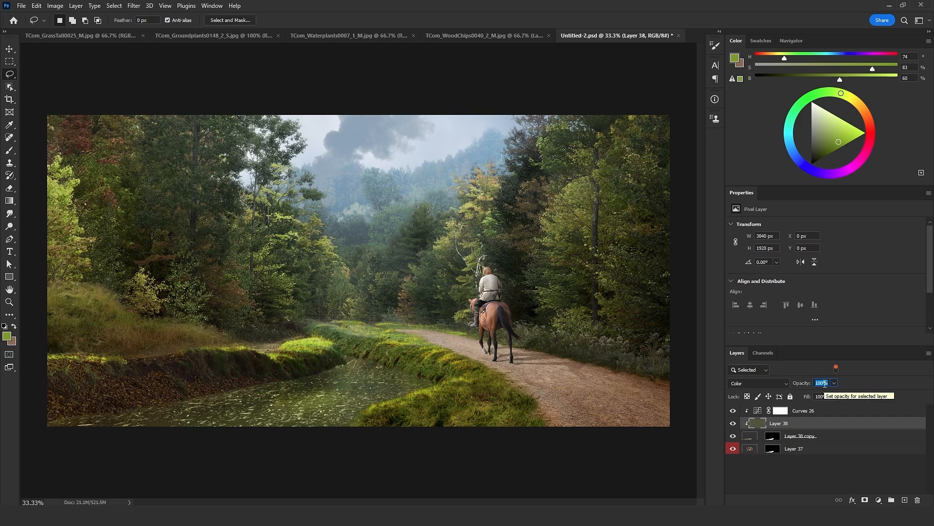
text(50)
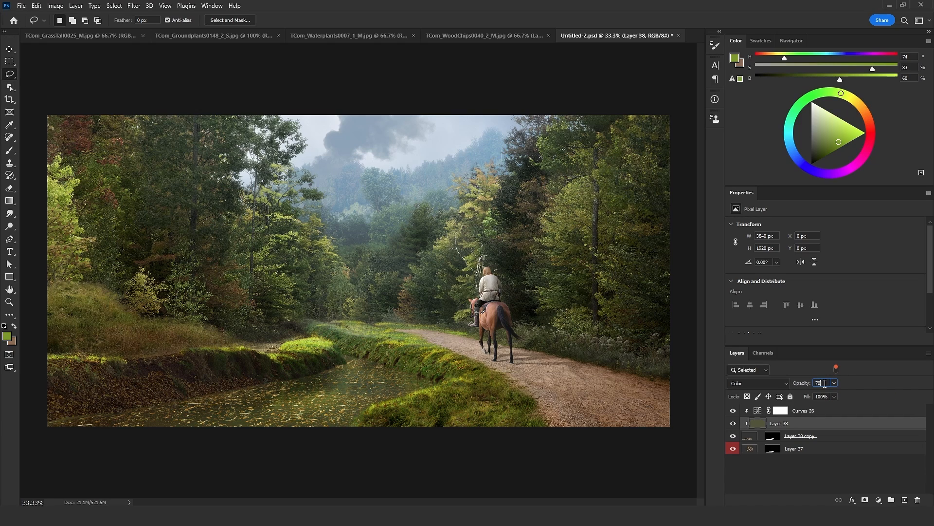
- Apply the existing layer mask on Layer 38 copy permanently to the wood chips pixels
key(Return)
key(v)
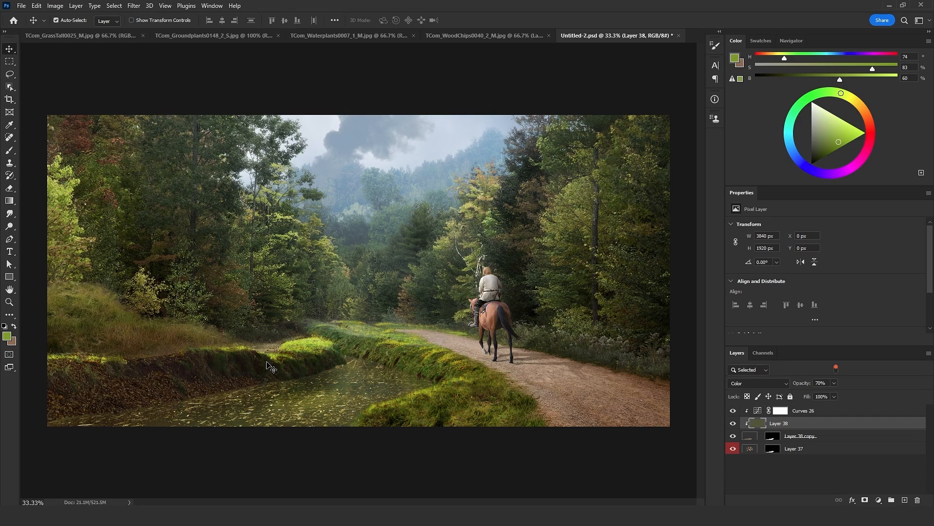
click(789, 437)
right_click(773, 440)
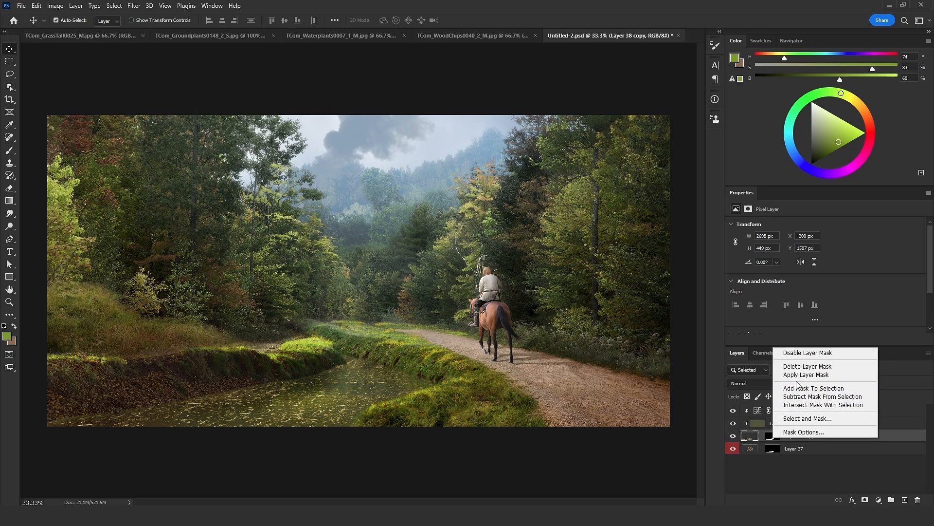
click(798, 376)
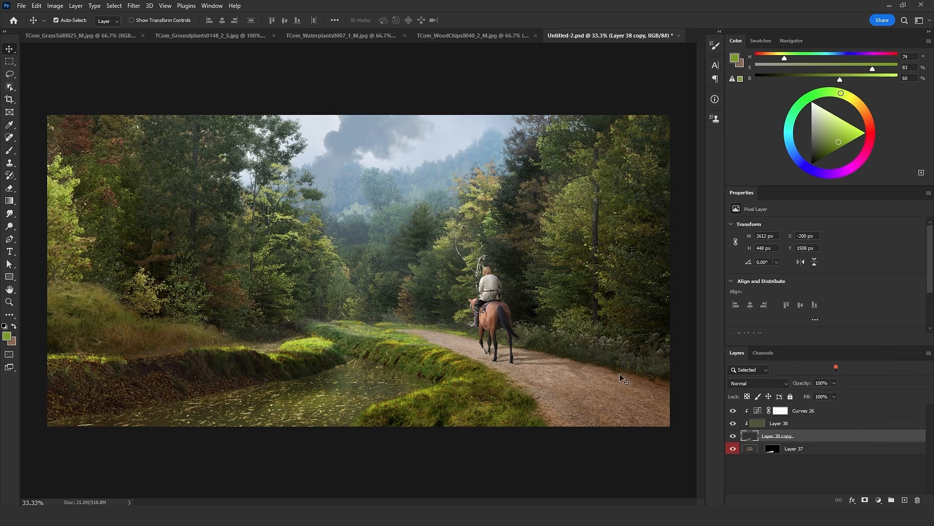
- Add a new layer mask to Layer 38 copy and fill it with the Clouds render filter
click(864, 499)
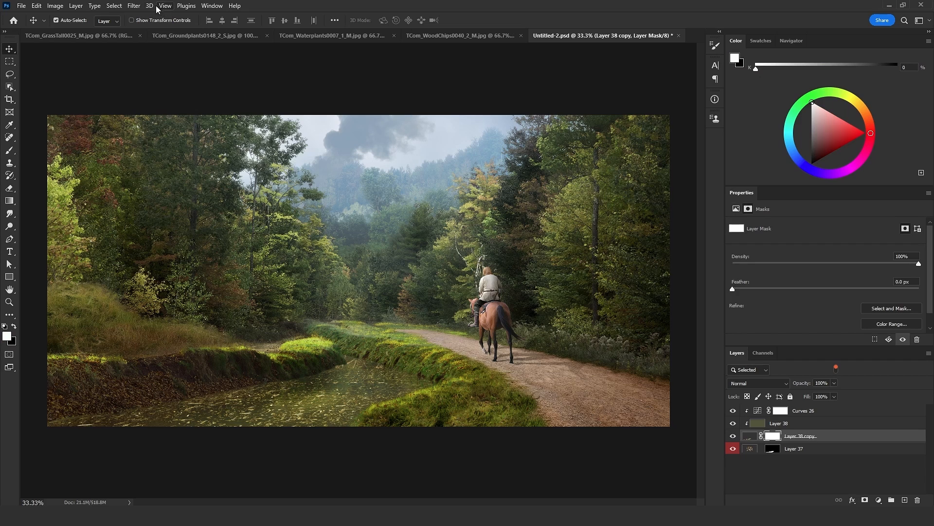
click(134, 6)
mouse_move(194, 177)
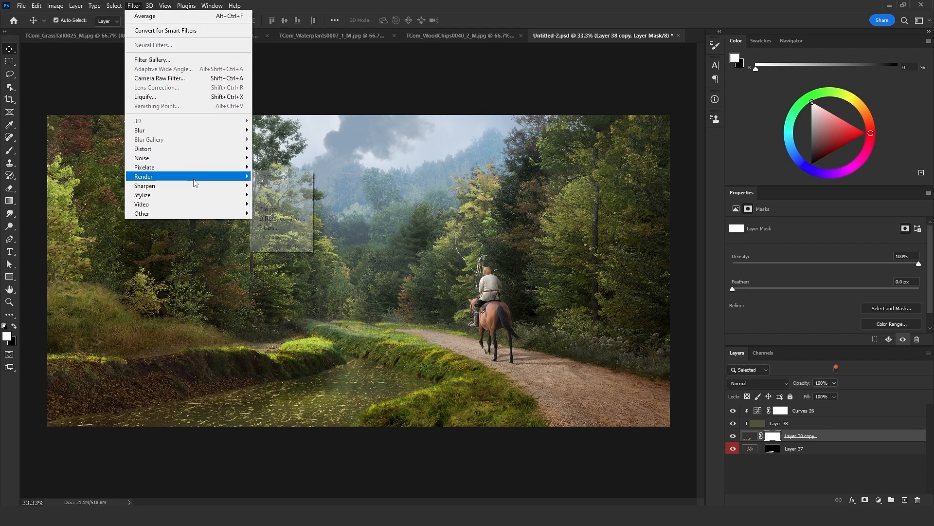
click(287, 210)
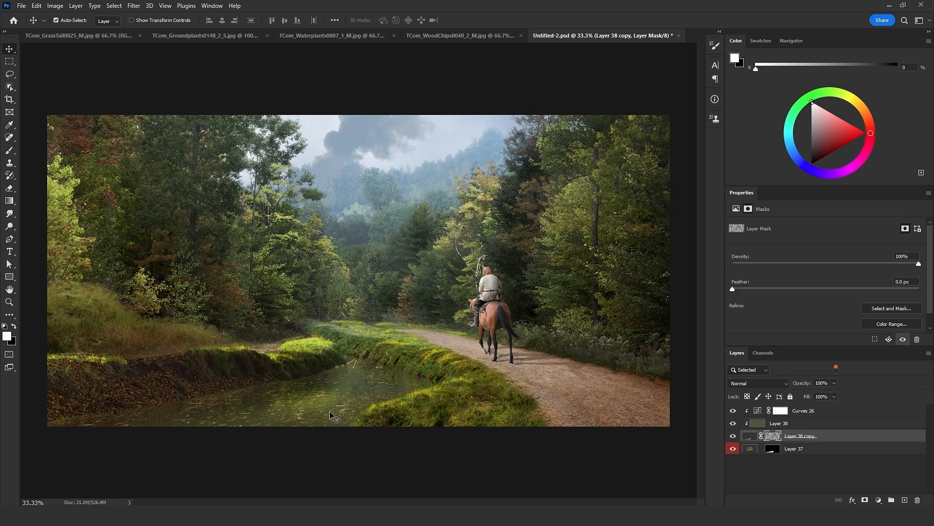
- Increase the clouds mask's contrast with Curves, using white input 189 and a midpoint of input 119, output 101, and lower the mask's density
click(758, 436)
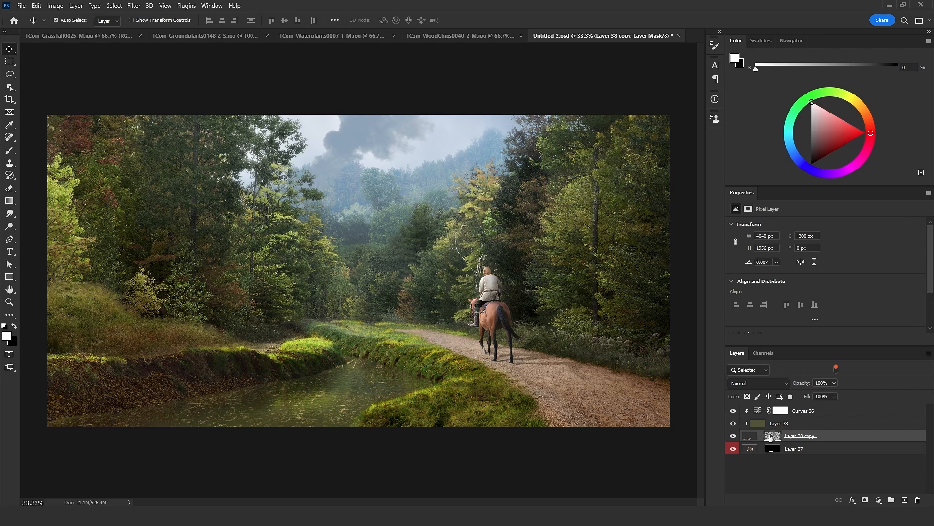
key(ctrl+m)
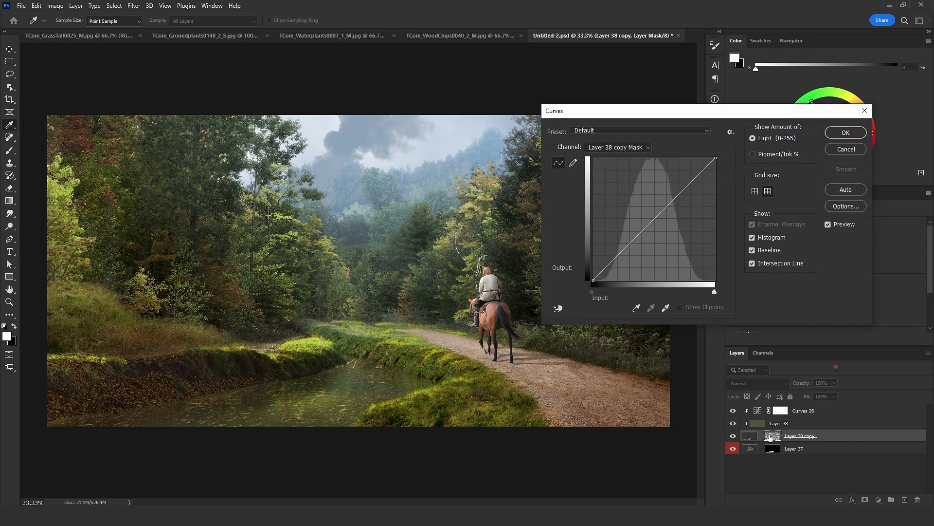
drag(579, 110, 571, 148)
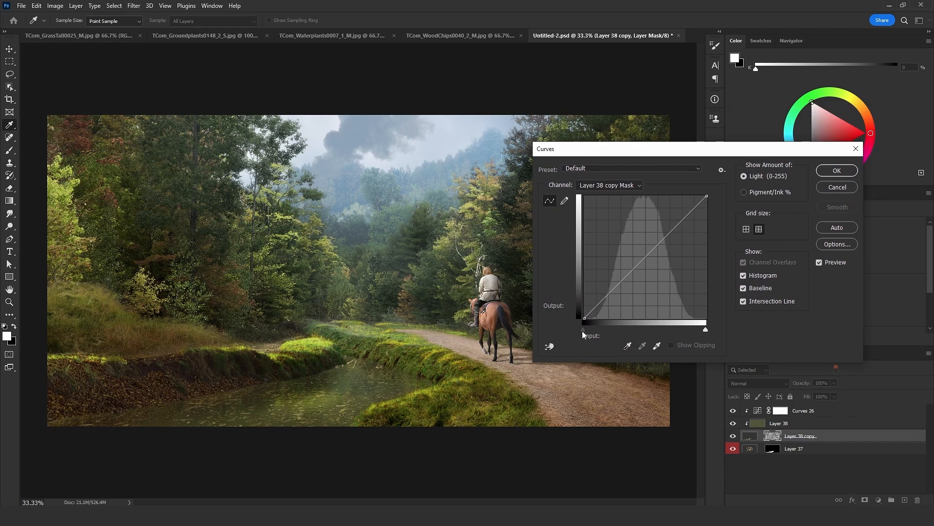
drag(583, 330, 606, 329)
drag(706, 199, 674, 190)
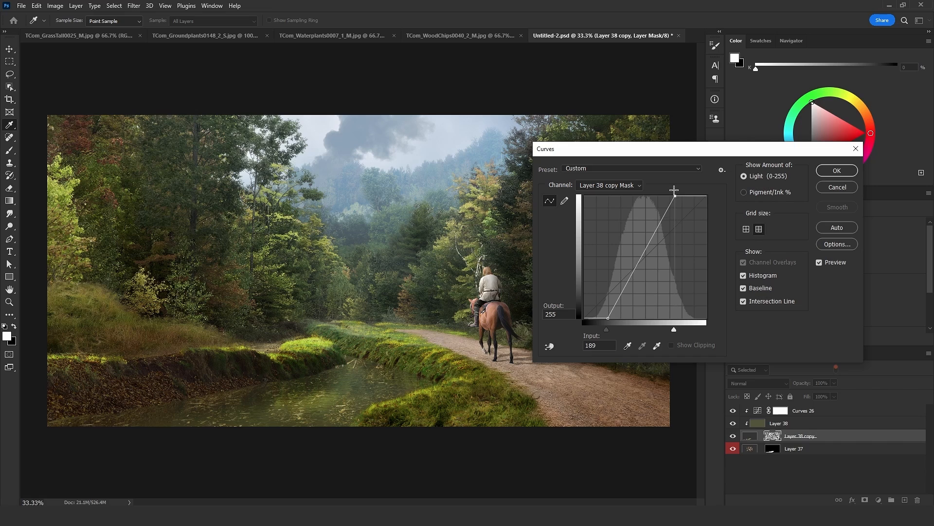
click(640, 258)
drag(641, 256, 642, 269)
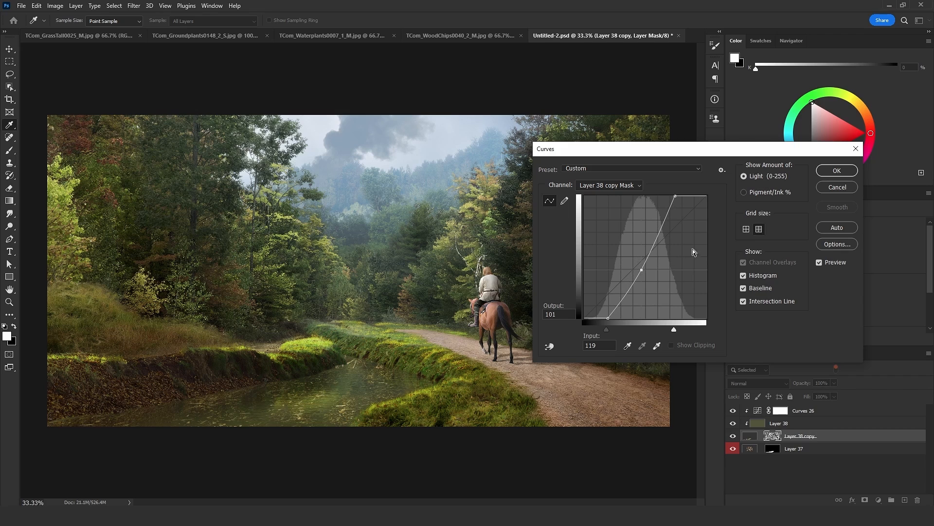
click(820, 172)
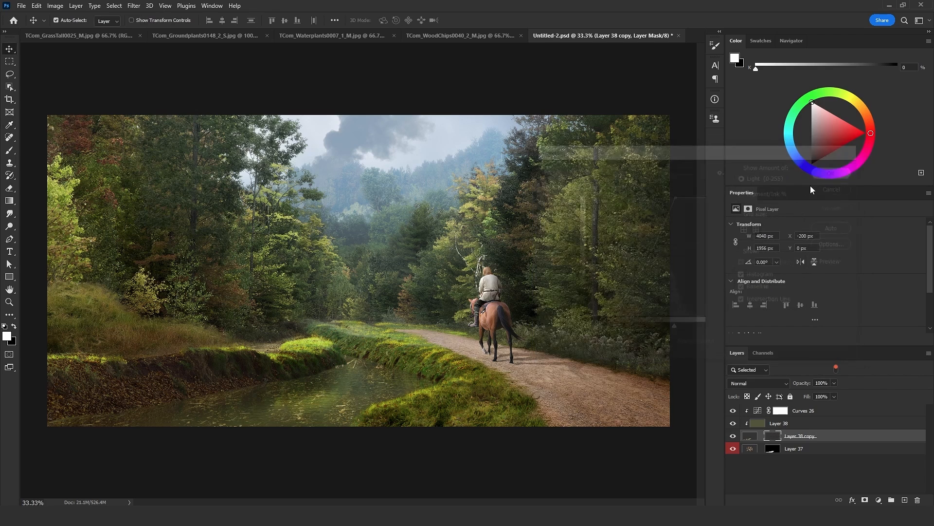
click(774, 438)
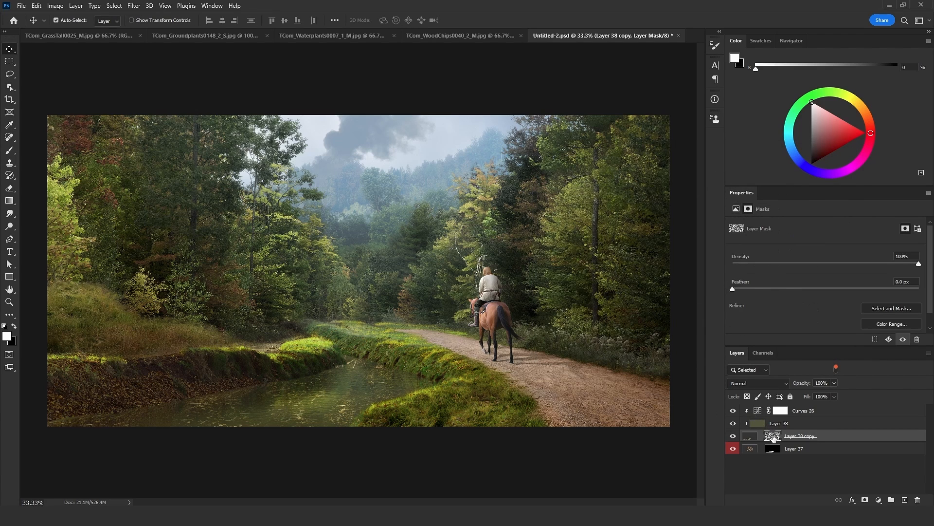
drag(887, 264, 870, 264)
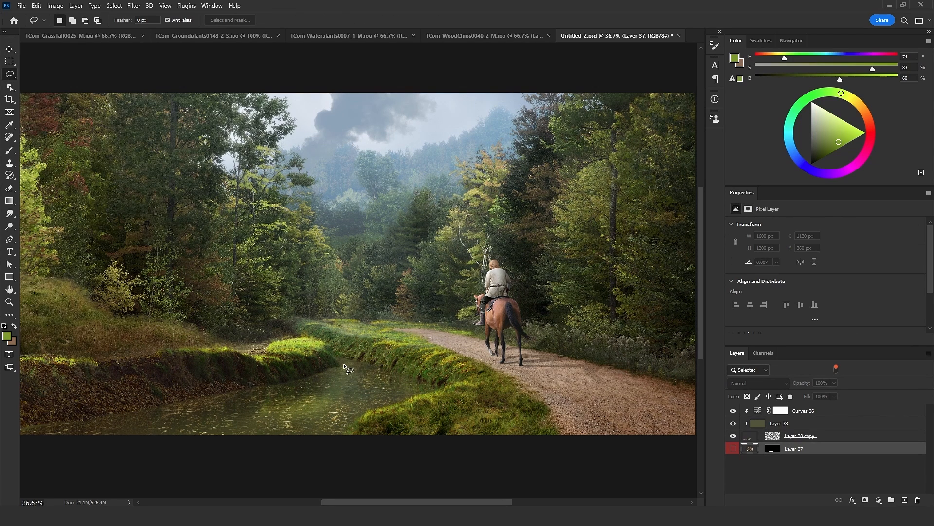
- Copy the whole TCom_Waterplants0007_1_M.jpg texture into Untitled-2.psd as a new top layer and give it a copy of Layer 37's pond mask
click(345, 36)
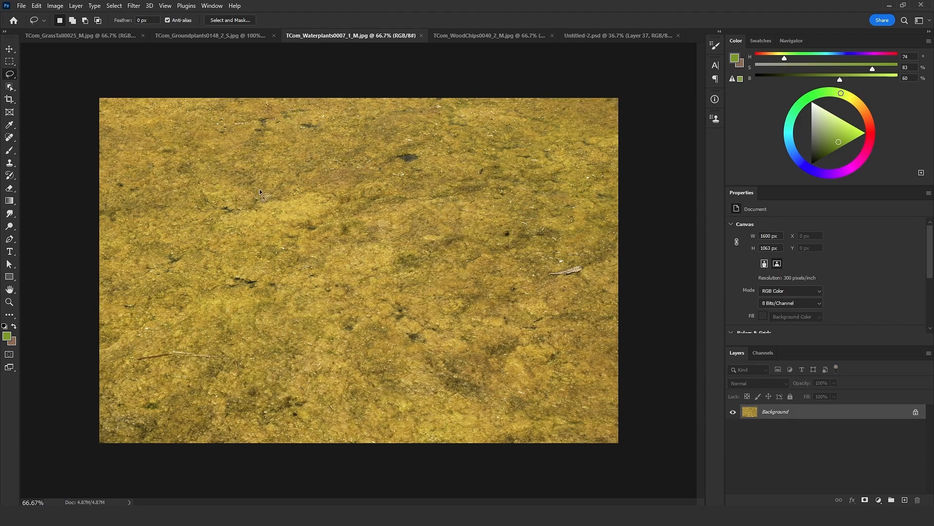
click(583, 36)
click(10, 49)
key(ctrl+v)
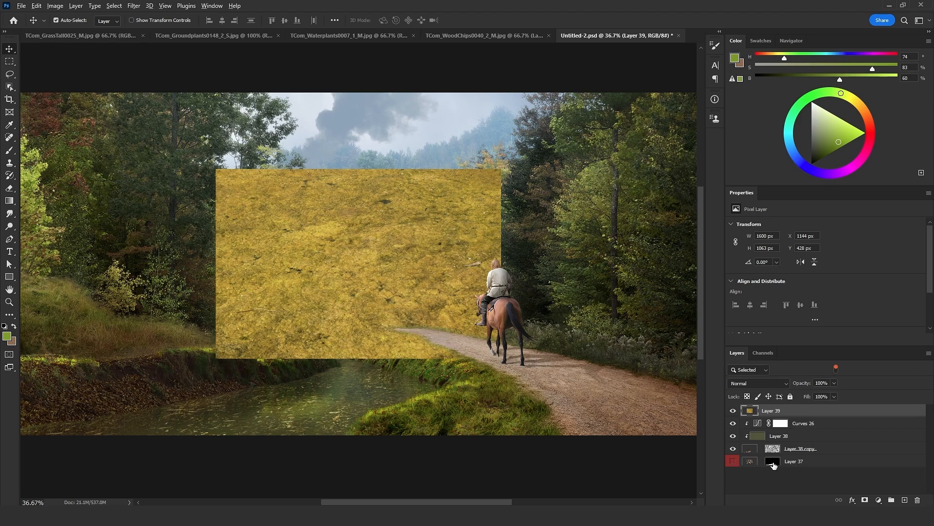
drag(772, 463, 773, 411)
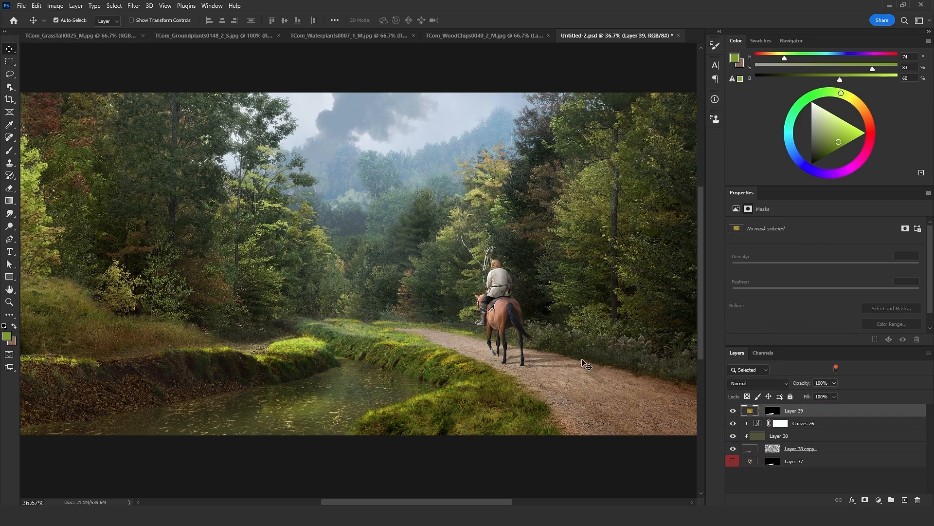
- Move the water plants texture over the pond independently of its mask, squash it vertically and widen it to about 2261 × 532 px
key(ctrl+t)
drag(444, 328, 335, 410)
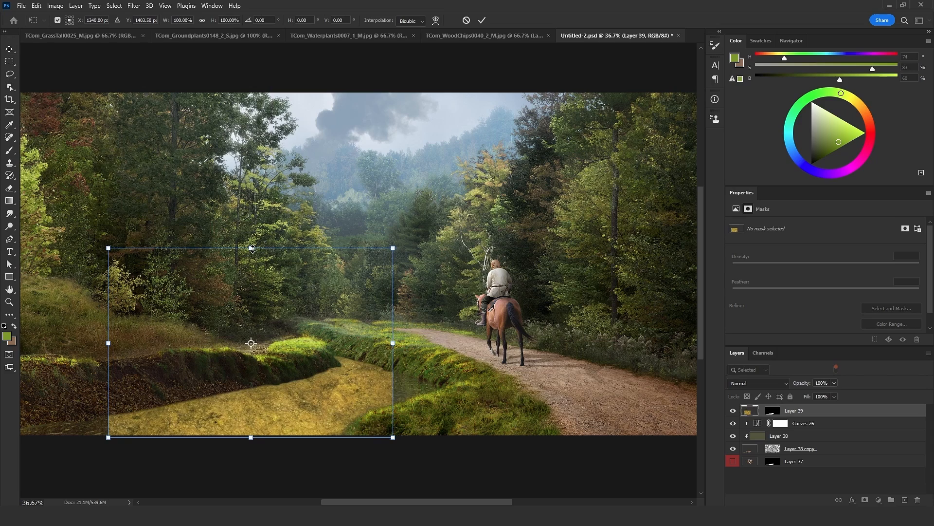
mouse_move(255, 254)
mouse_down()
mouse_move(288, 329)
mouse_move(289, 338)
mouse_move(260, 338)
mouse_move(267, 346)
mouse_up()
drag(401, 391, 437, 392)
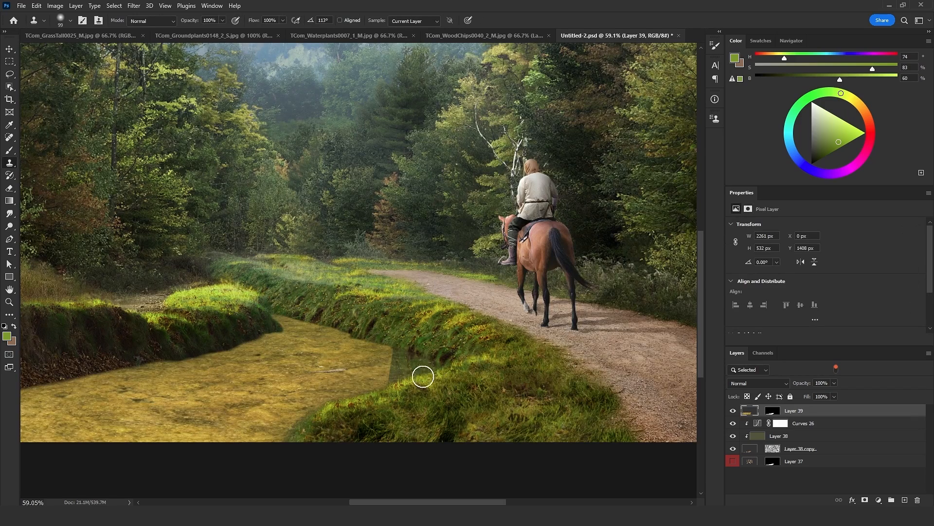
- Clone the water plants texture over the bare patch of water at the pond's right edge with the Clone Stamp
right_click(10, 164)
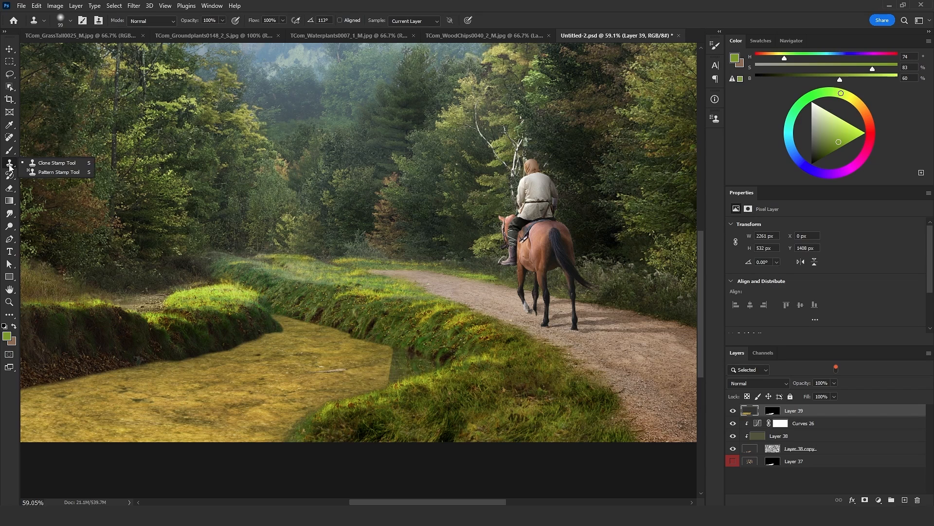
drag(341, 386, 356, 382)
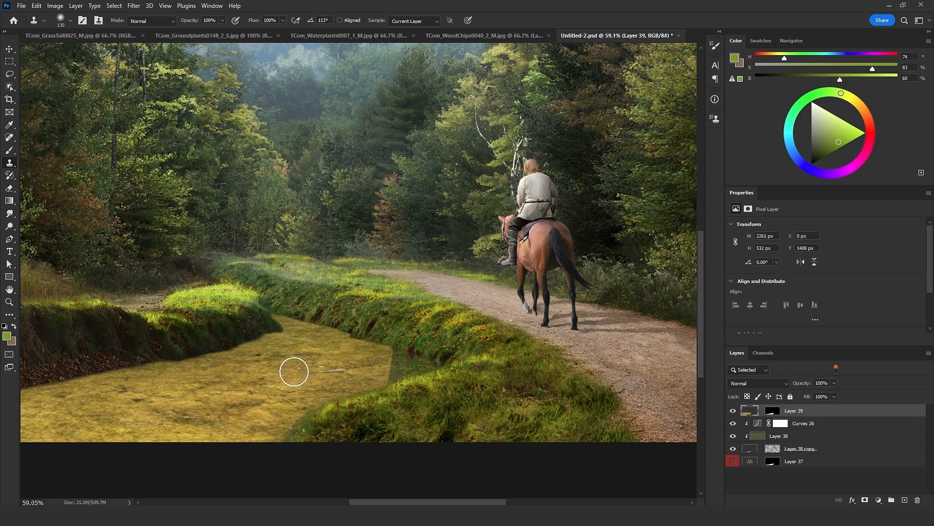
alt+click(288, 373)
mouse_move(391, 376)
mouse_down()
mouse_move(417, 371)
mouse_move(403, 375)
mouse_move(398, 355)
mouse_move(399, 374)
mouse_move(432, 371)
mouse_move(380, 396)
mouse_up()
key(ctrl+minus)
key(ctrl+minus)
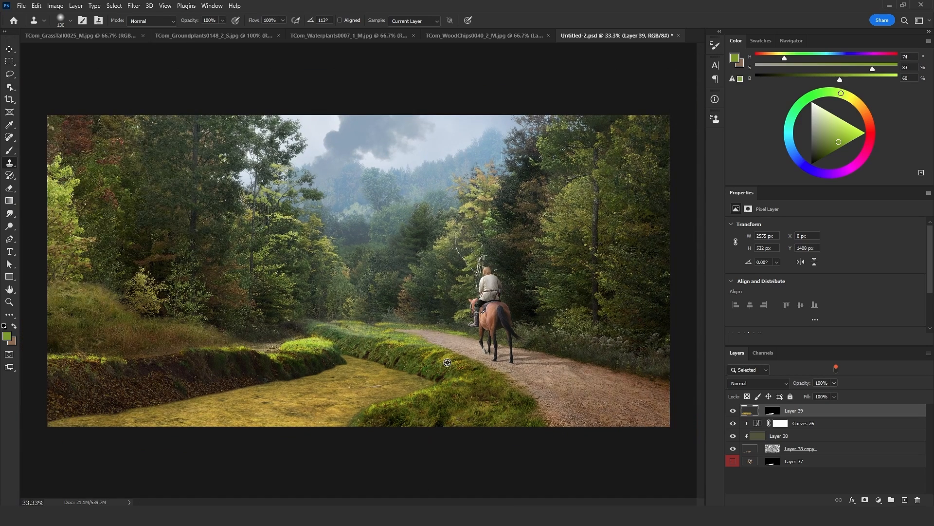
- Apply the pond mask on Layer 39 permanently to the water plants texture
click(12, 50)
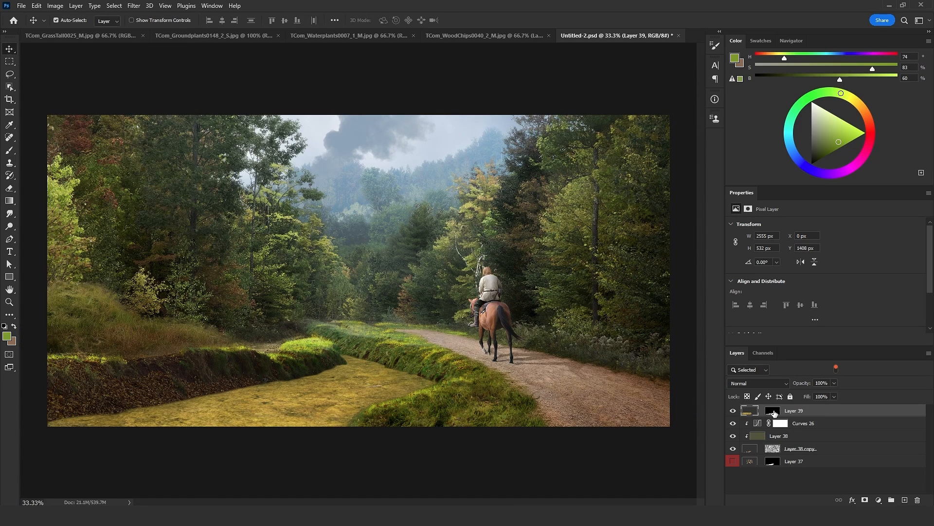
right_click(774, 412)
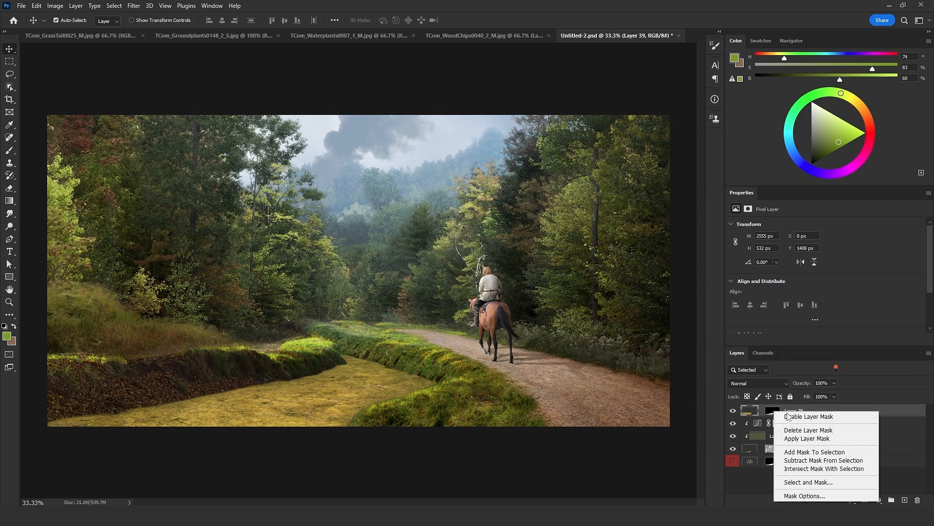
click(804, 440)
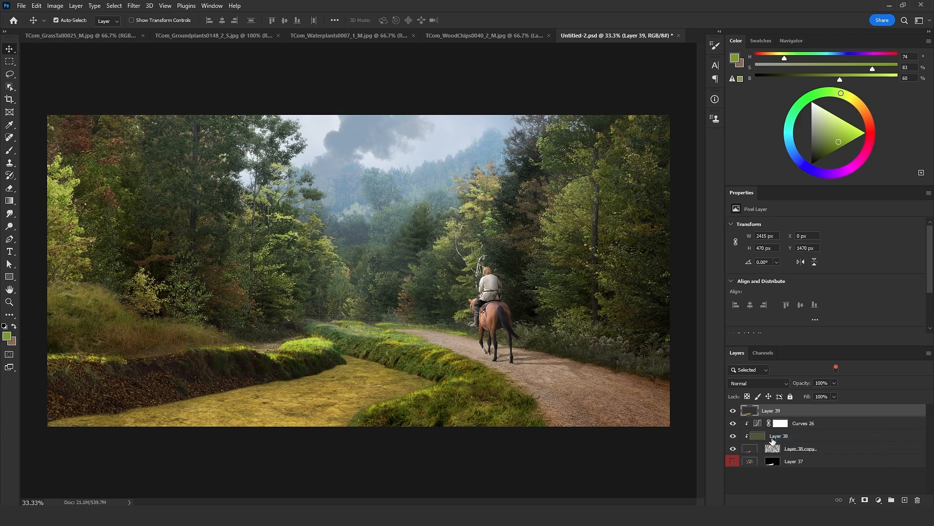
- Add a new mask to Layer 39 and fill it with the Fibers filter at Variance 13 and Strength 2
click(866, 500)
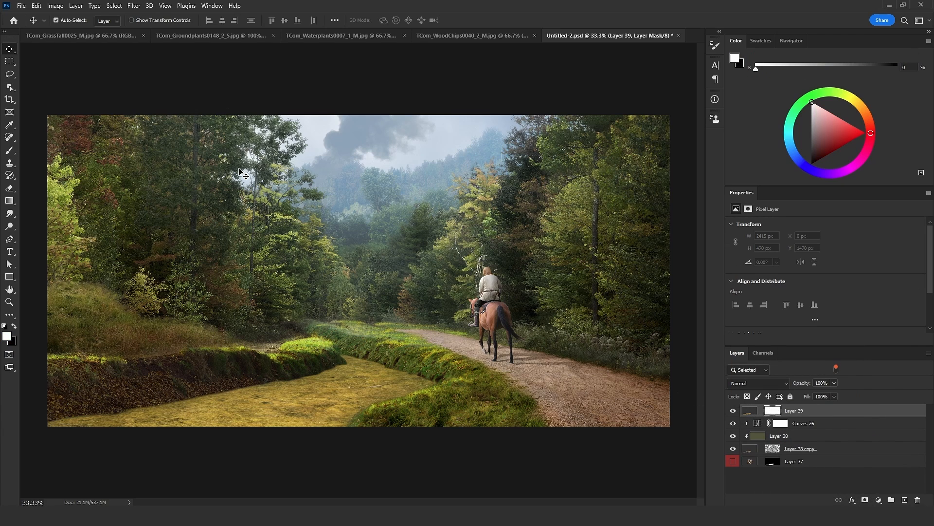
click(134, 9)
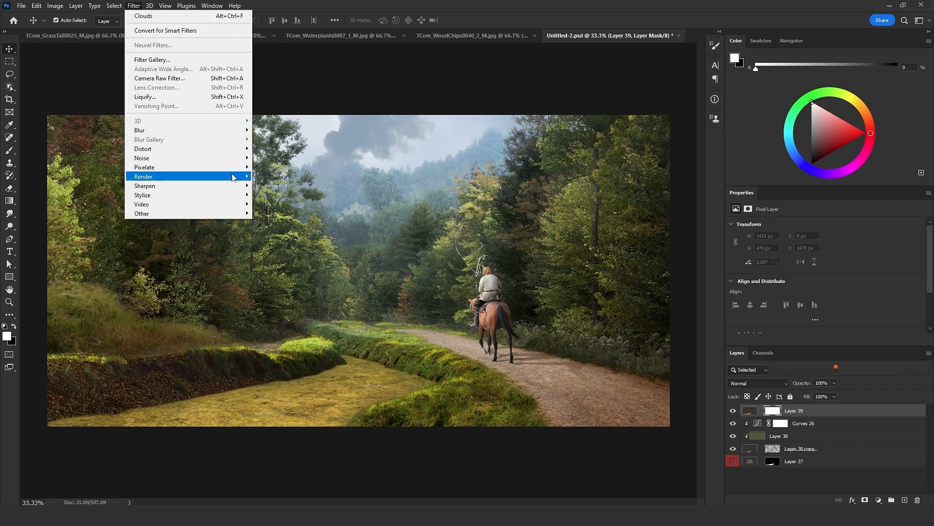
mouse_move(234, 176)
click(287, 228)
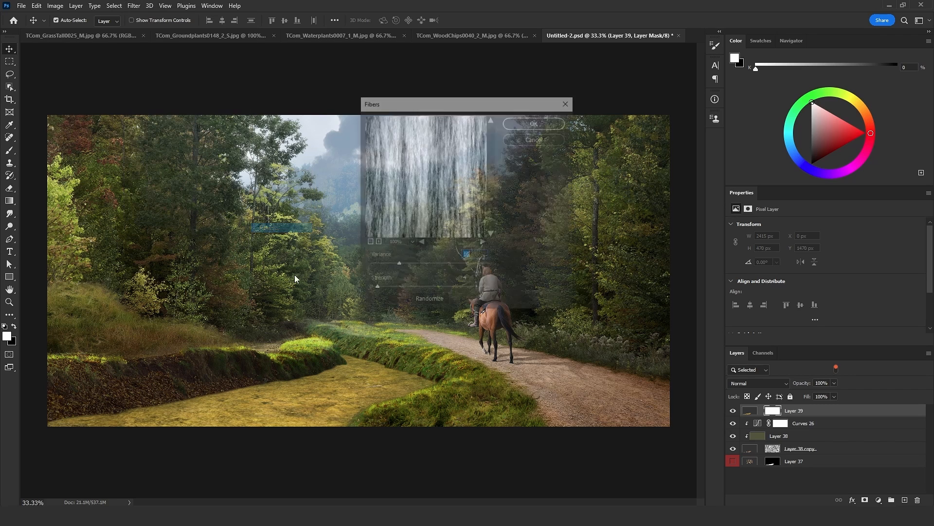
click(368, 242)
click(367, 243)
click(368, 243)
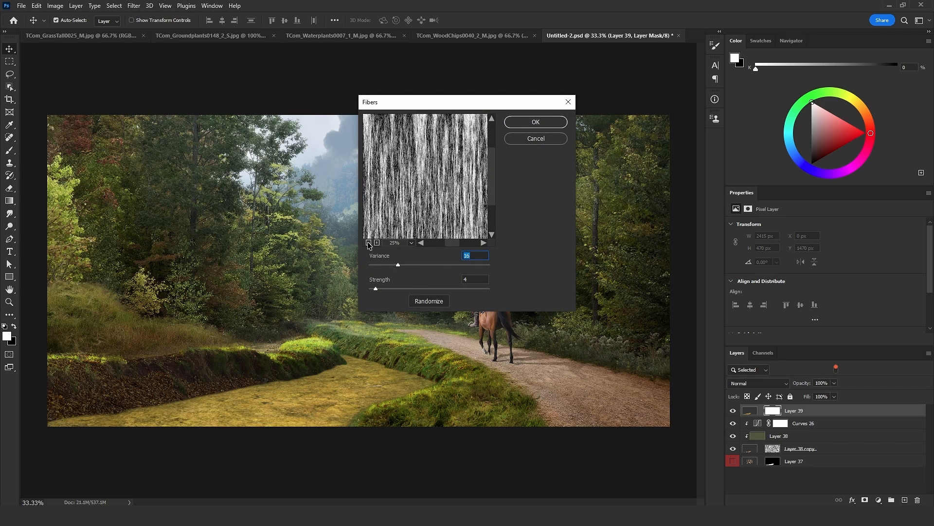
click(368, 243)
click(368, 243)
mouse_move(397, 266)
mouse_down()
mouse_move(386, 266)
mouse_move(393, 266)
mouse_move(371, 289)
mouse_up()
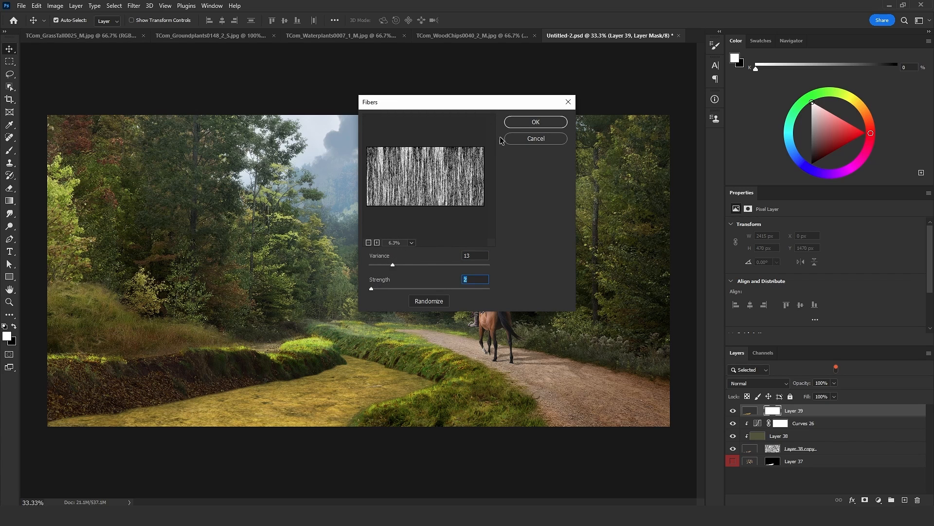
click(531, 124)
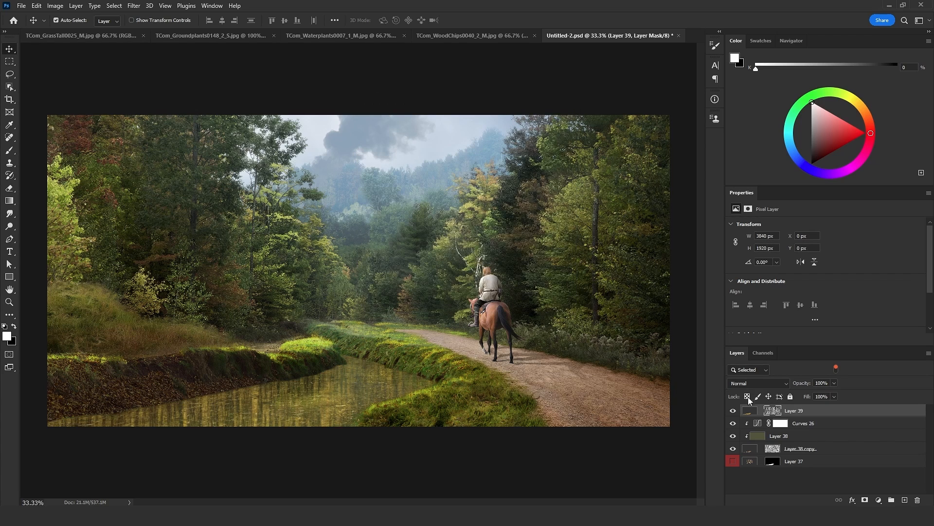
- Display Layer 39's mask alone, rotate its fiber pattern 90° so the streaks run horizontally, and return to the normal image view
alt+click(775, 412)
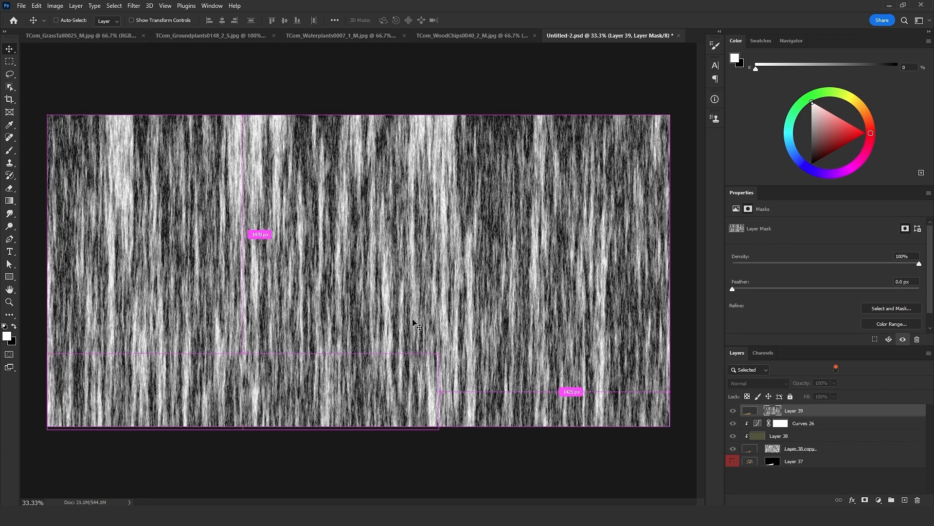
key(ctrl+t)
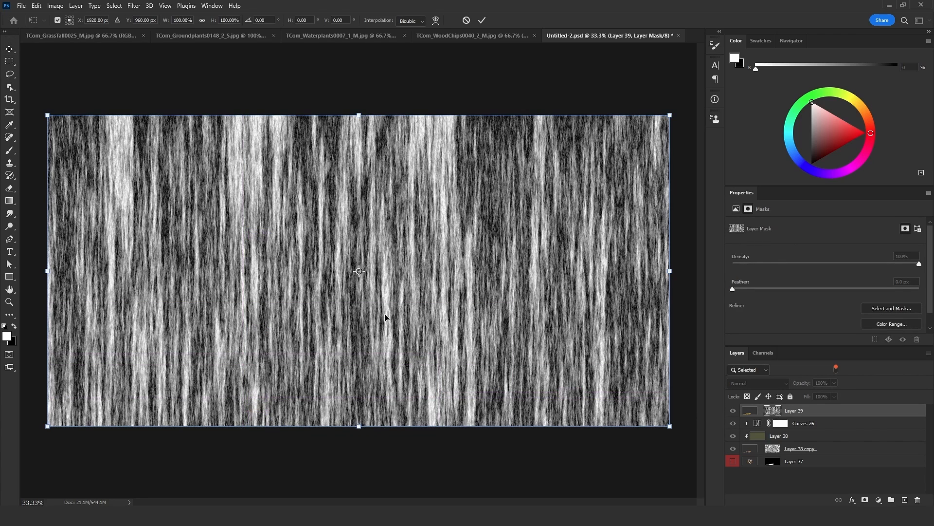
drag(353, 437, 490, 261)
key(Return)
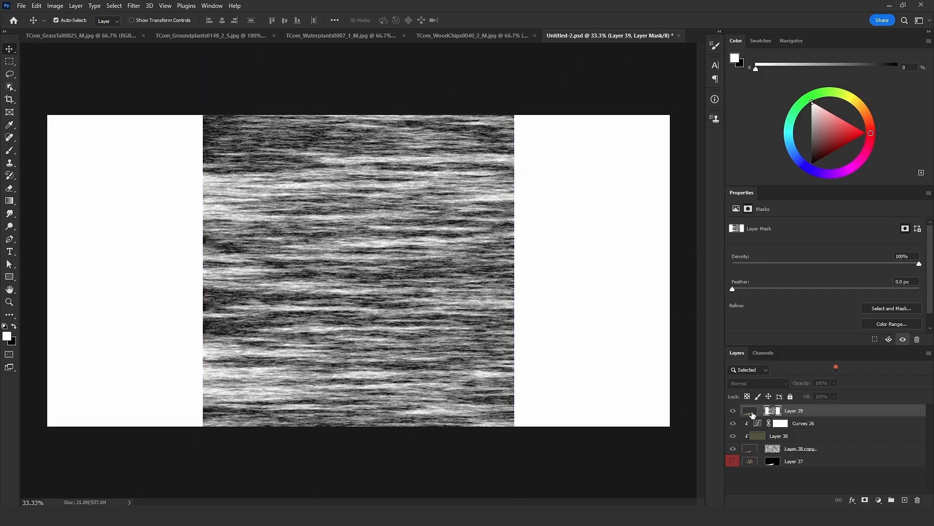
click(751, 411)
click(773, 411)
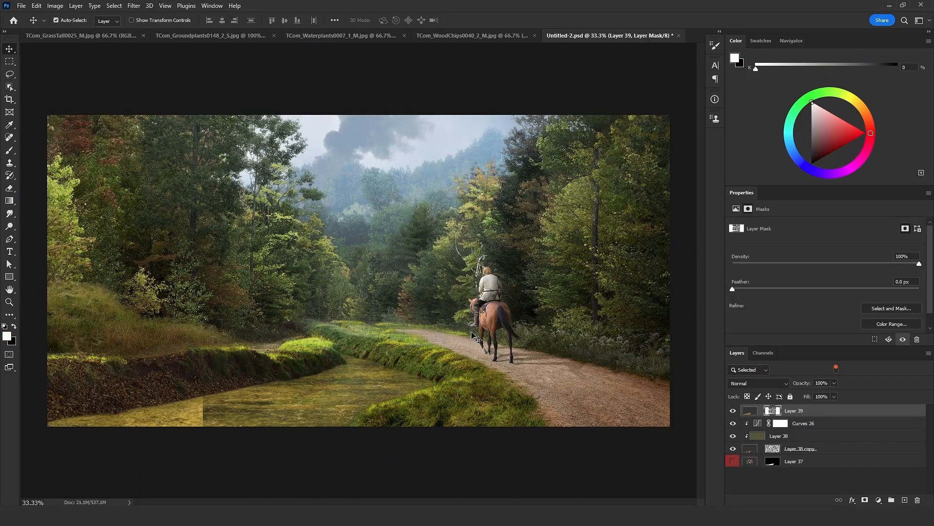
- Move Layer 39's fiber mask over the pond and stretch its width to about 129% so the streaks cover the water
click(750, 414)
click(772, 412)
key(ctrl+t)
drag(402, 364, 248, 405)
drag(359, 332, 446, 332)
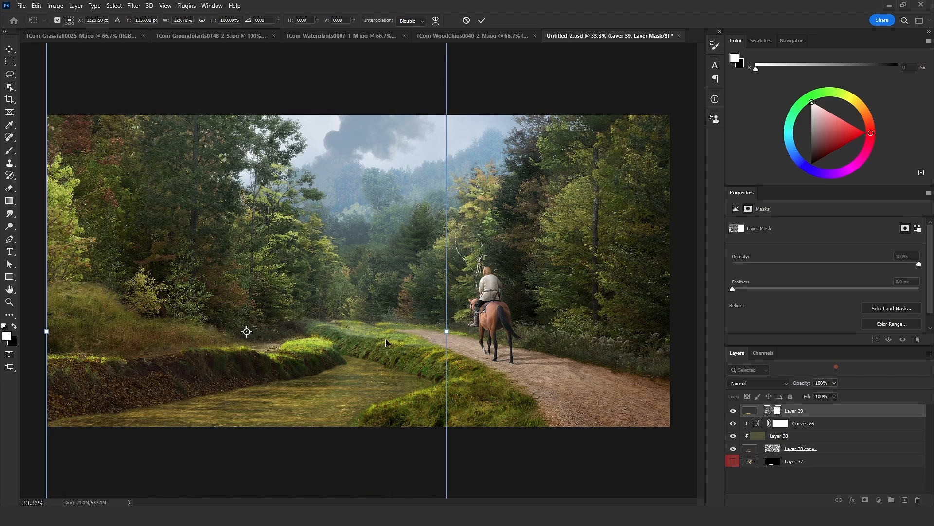
key(Return)
- Paint white with a large soft brush on Layer 39's mask to restore the water plants along the pond
key(b)
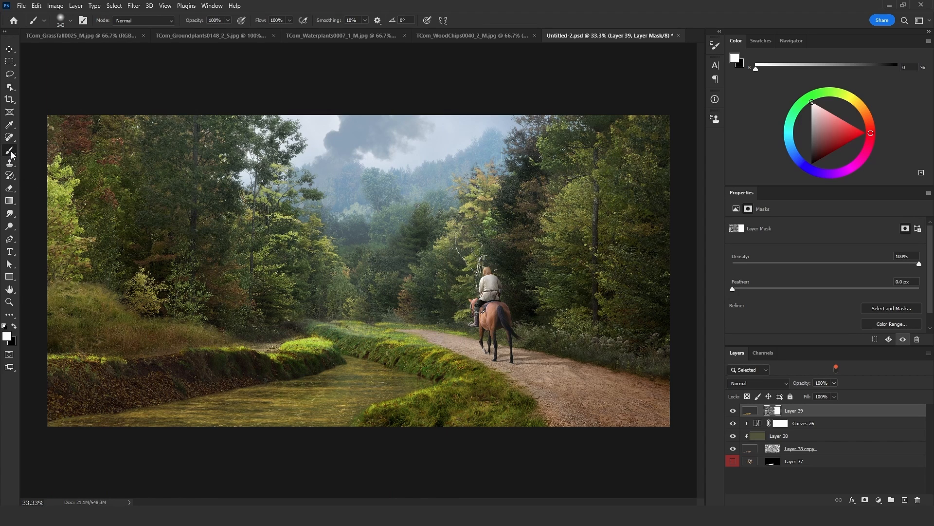
click(69, 18)
mouse_move(356, 190)
mouse_down()
mouse_move(368, 191)
mouse_move(340, 176)
mouse_up()
click(70, 20)
drag(184, 387, 195, 388)
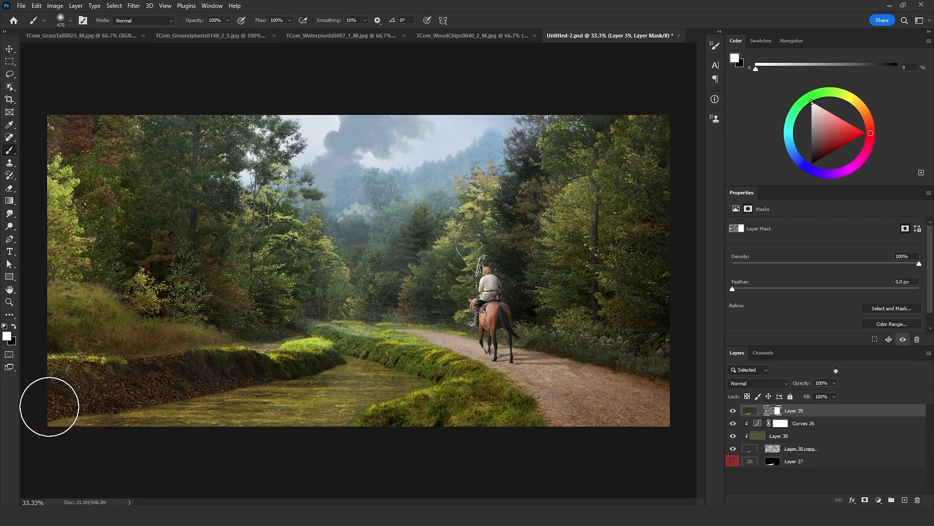
drag(210, 376, 287, 350)
mouse_move(302, 356)
mouse_down()
mouse_move(277, 354)
mouse_move(277, 374)
mouse_up()
mouse_move(351, 346)
mouse_down()
mouse_move(431, 379)
mouse_move(419, 396)
mouse_move(355, 425)
mouse_up()
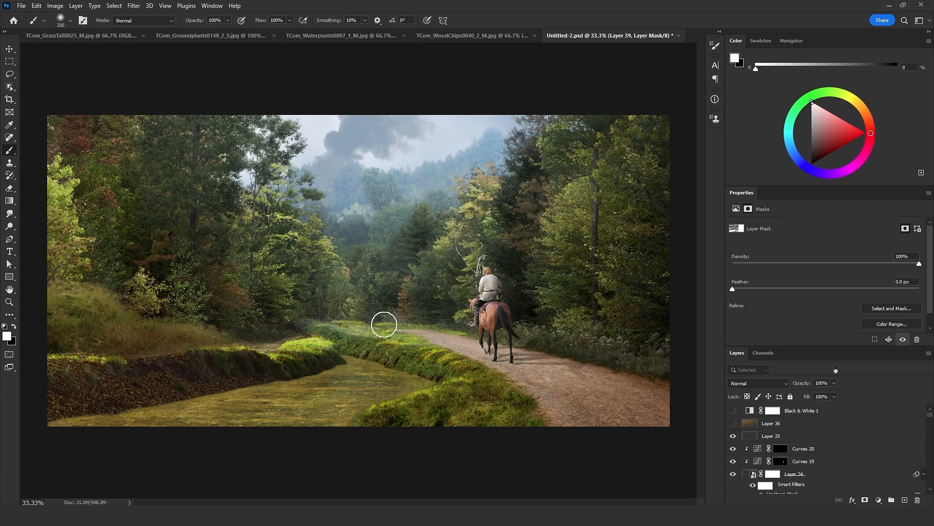
- Raise the contrast of Layer 39's mask with Curves inputs 107 for black and 212 for white, and apply the mask permanently
key(v)
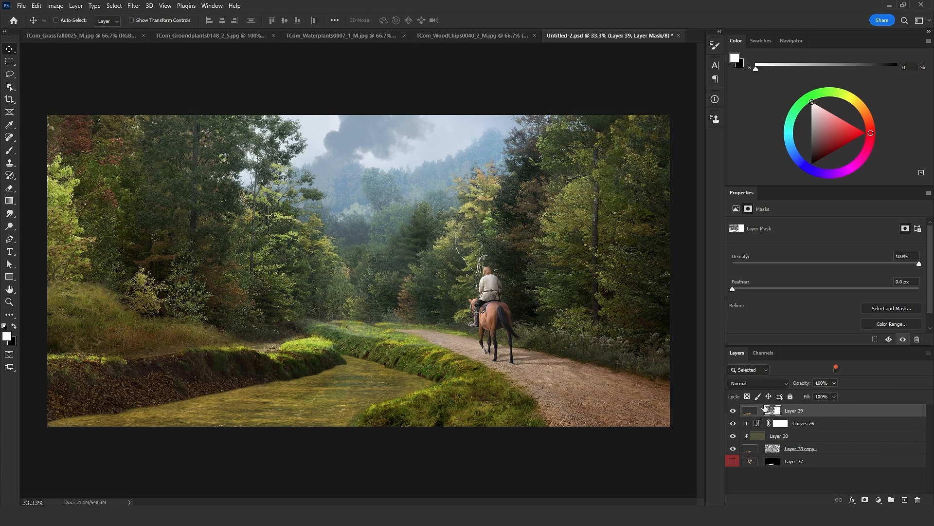
key(ctrl+m)
drag(582, 329, 634, 328)
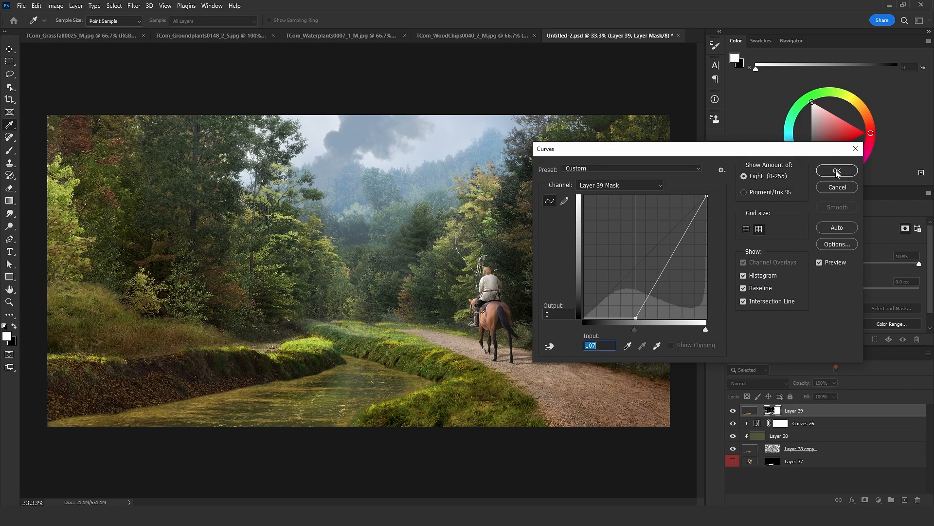
drag(706, 196, 686, 196)
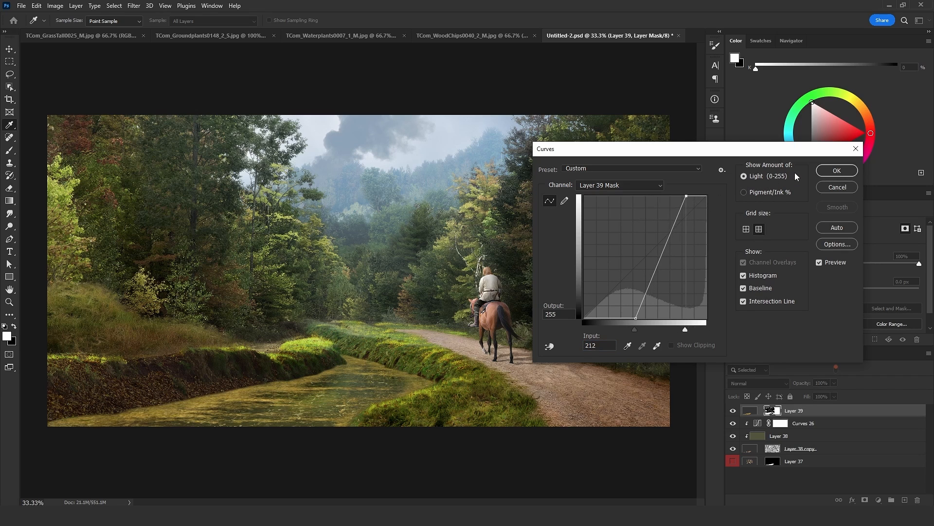
click(836, 171)
right_click(772, 412)
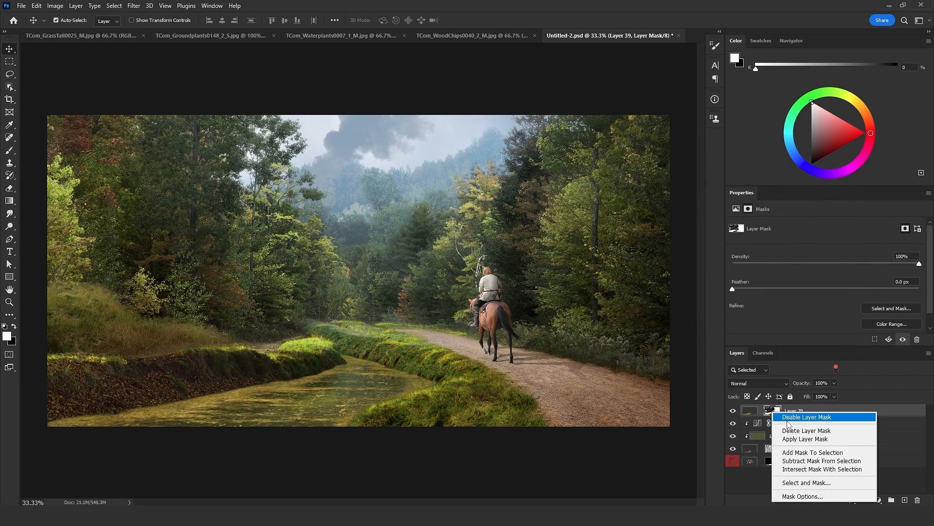
click(793, 436)
- Add a new mask to Layer 39 and render a clouds pattern into it
click(864, 501)
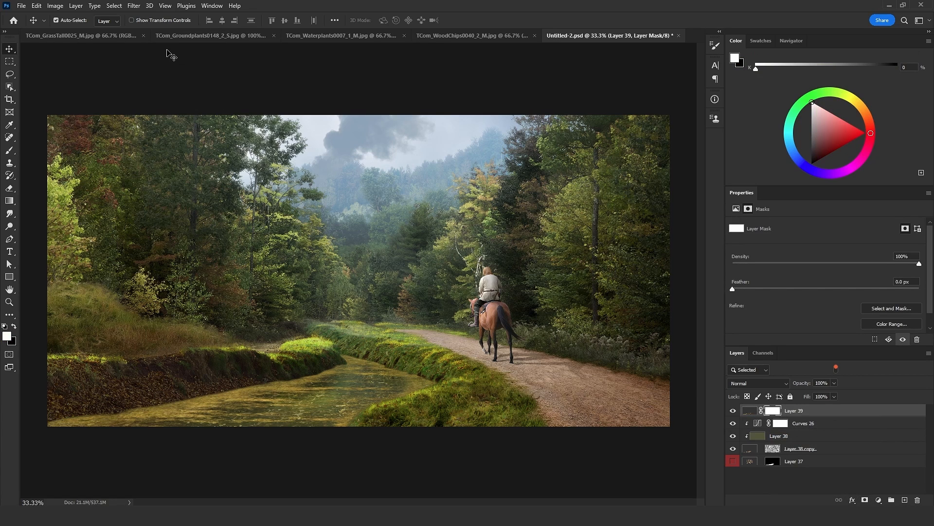
click(133, 6)
mouse_move(235, 178)
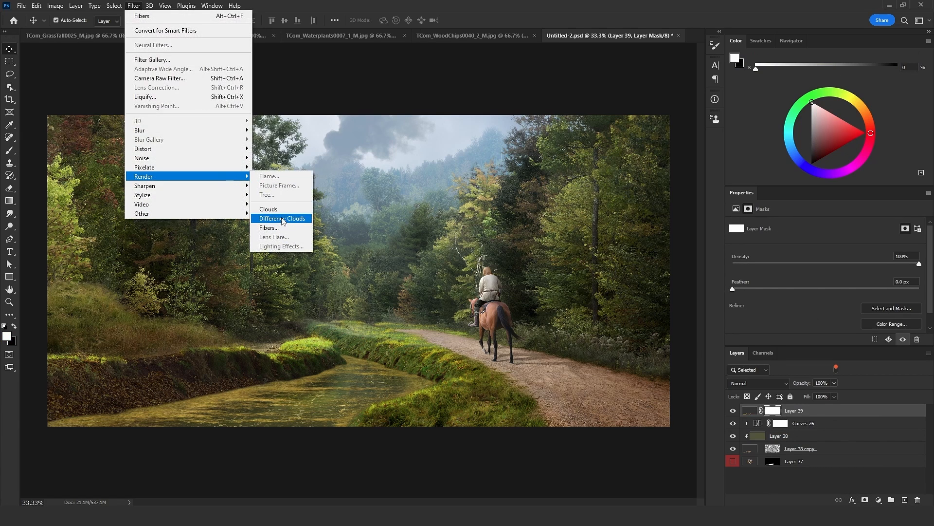
click(280, 213)
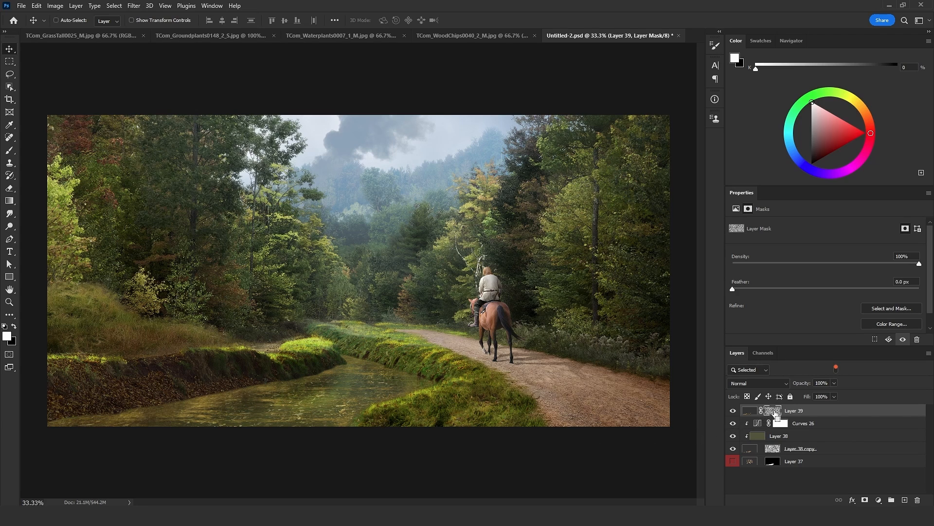
- Increase the contrast of Layer 39's clouds mask with a Curves adjustment that pulls the black point inward
key(ctrl+m)
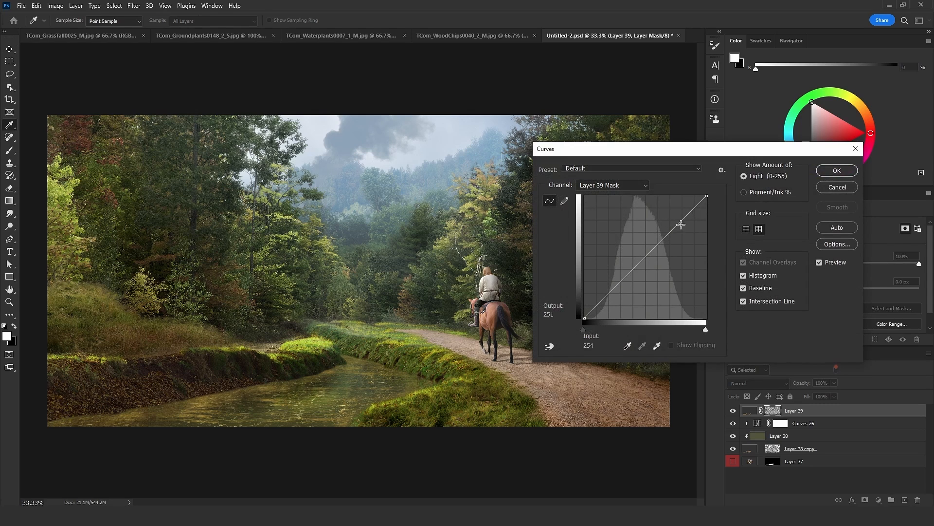
drag(583, 330, 602, 330)
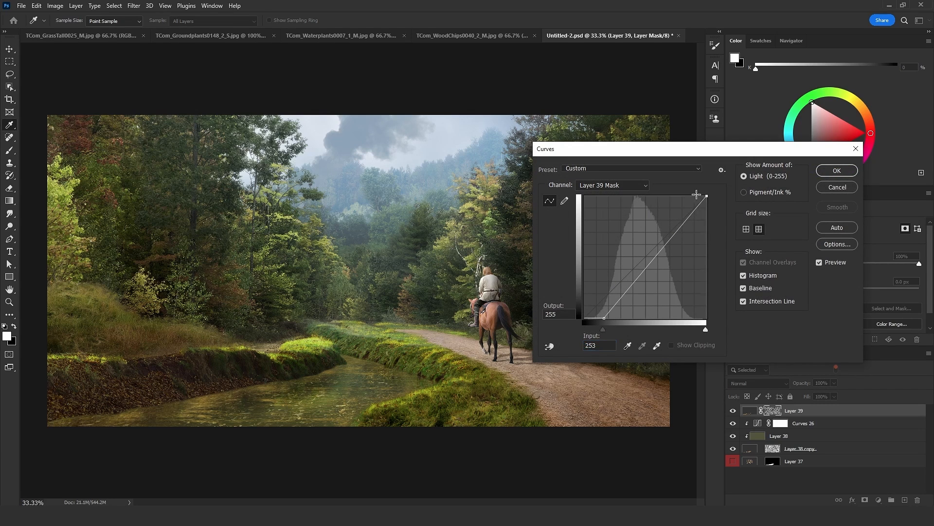
key(Return)
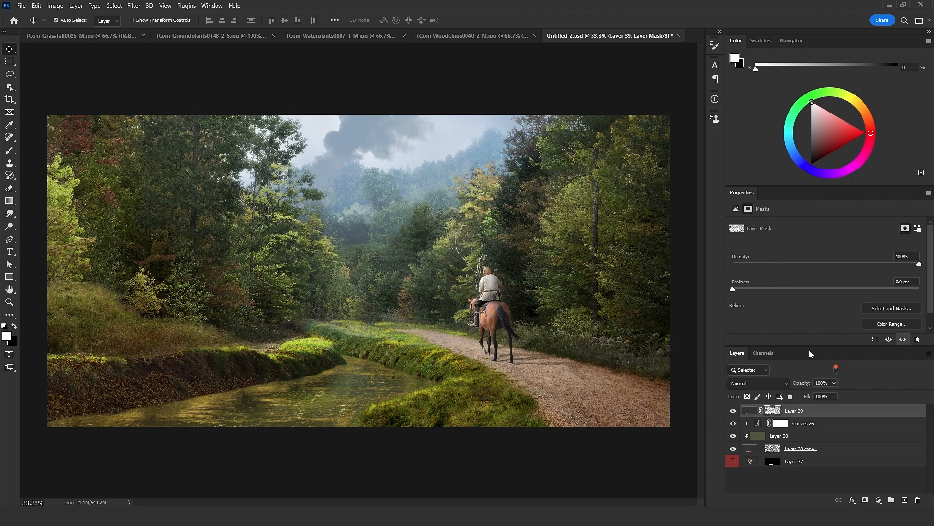
- Lower the density of Layer 39's mask to about 78% and apply the mask permanently
key(Delete)
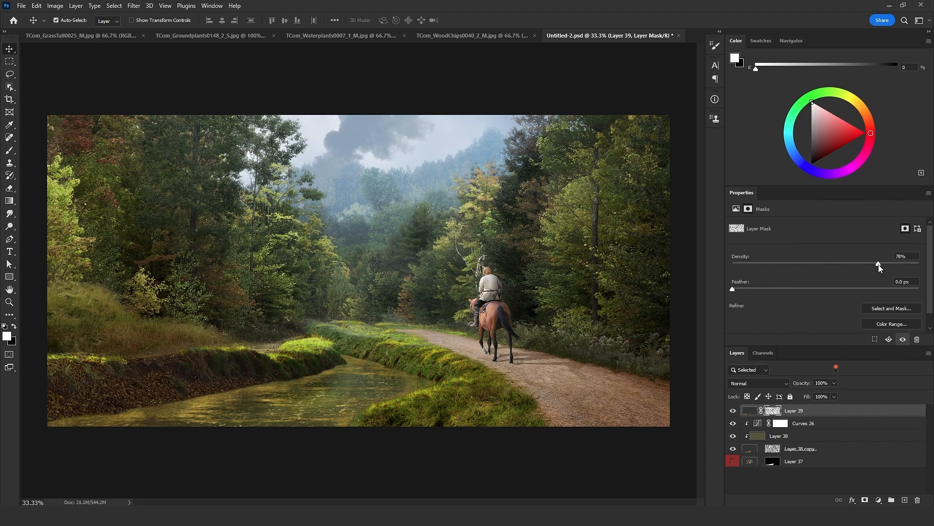
key(ctrl+0)
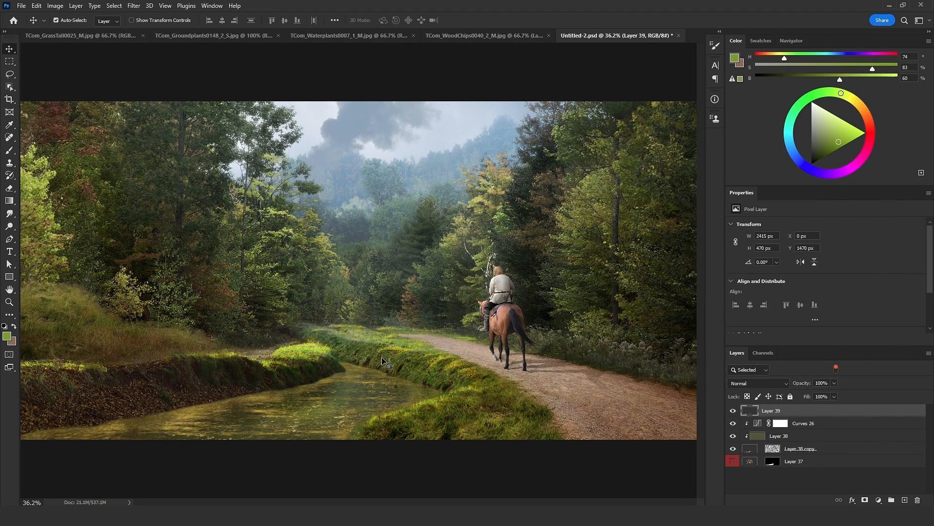
- Duplicate the green color layer Layer 38 above Layer 39 and clip the copy to Layer 39
click(791, 439)
click(795, 415)
click(800, 438)
drag(786, 439, 794, 406)
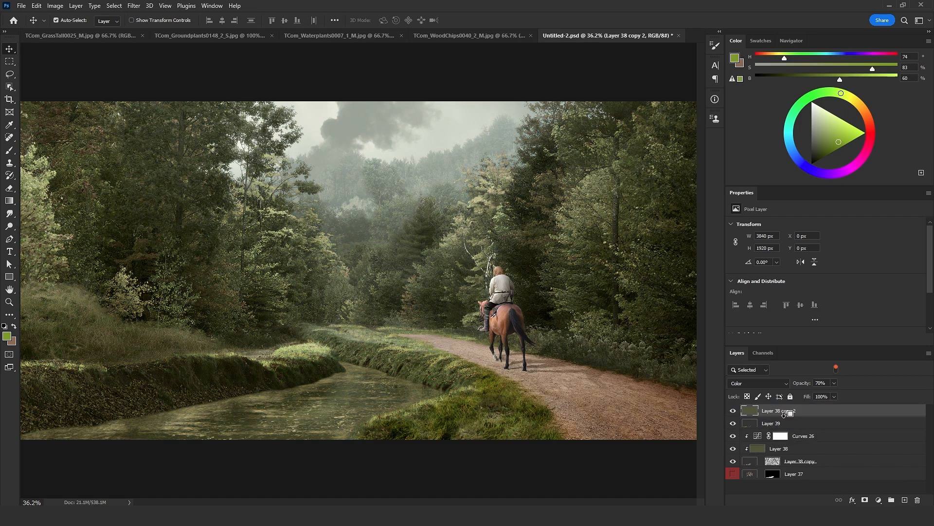
alt+click(784, 418)
- Add a Curves adjustment clipped to Layer 39 and raise its black point to darken the water plants
click(878, 501)
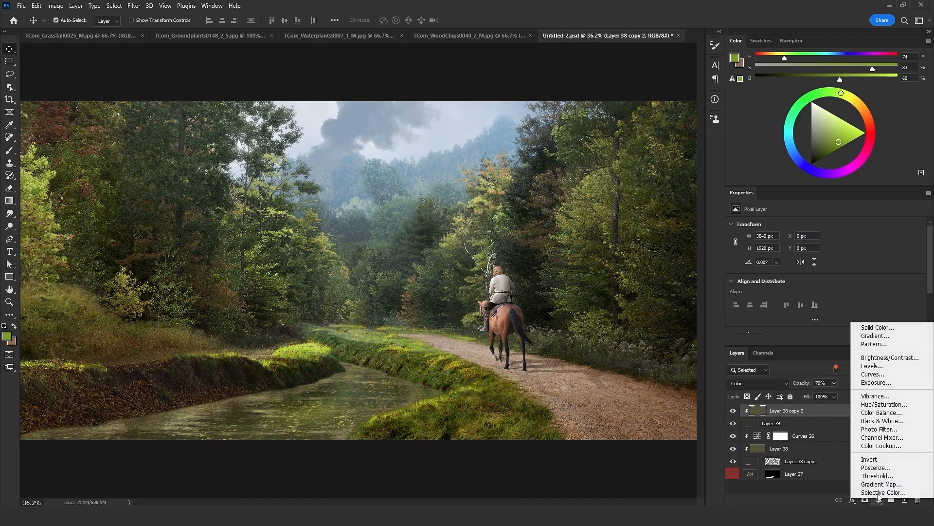
click(871, 383)
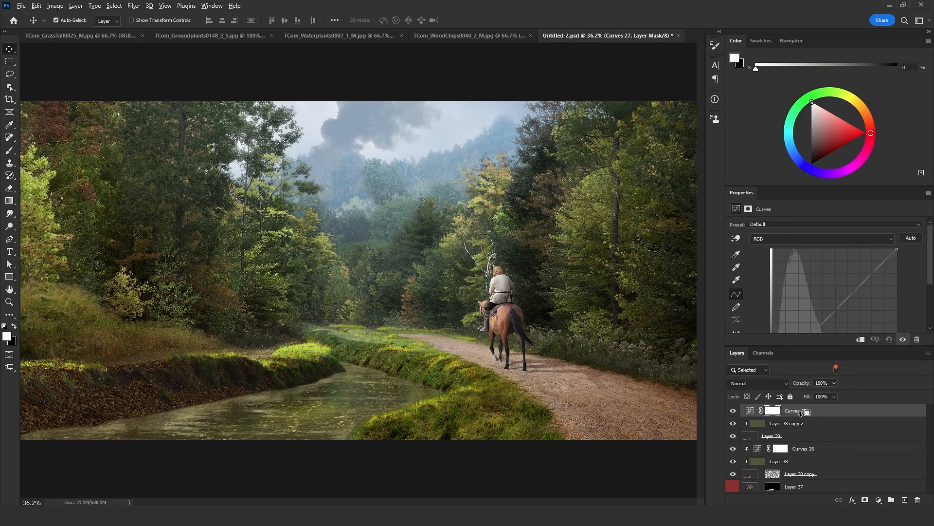
alt+click(798, 417)
scroll(791, 285, down, 3)
drag(772, 320, 796, 321)
- Set the opacity of Layer 38 copy 2 to 50% and check the pond's texture up close
click(798, 422)
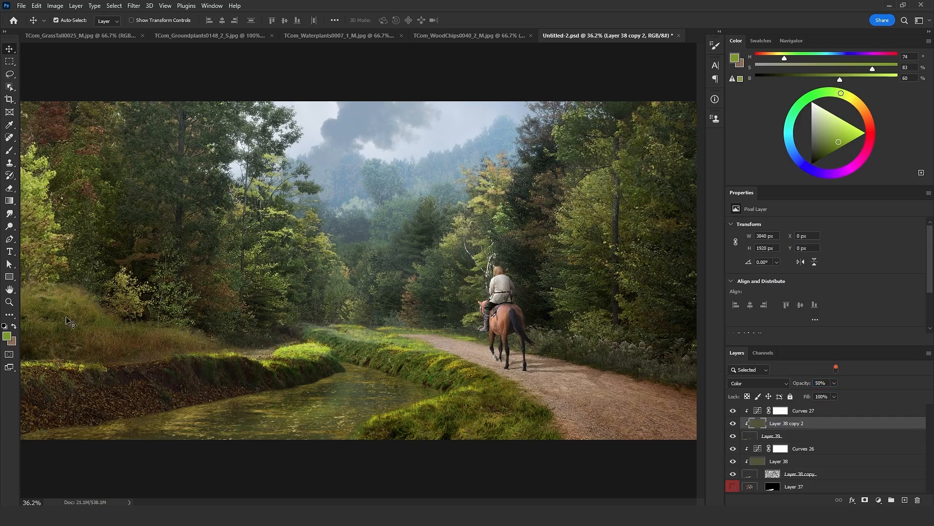
click(9, 304)
drag(337, 386, 393, 321)
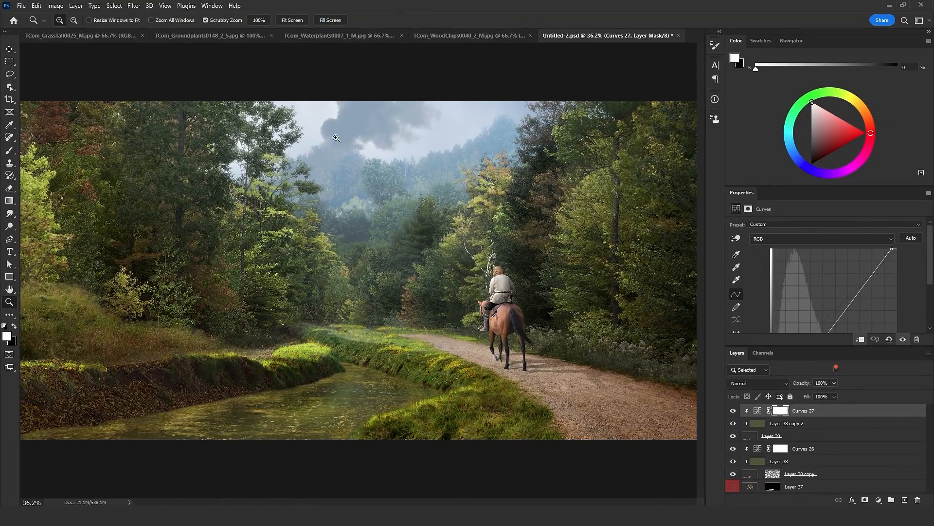
- Switch to the TCom_Groundplants0148_2_S.jpg document and convert its Background into the editable layer Layer 0
click(198, 36)
key(l)
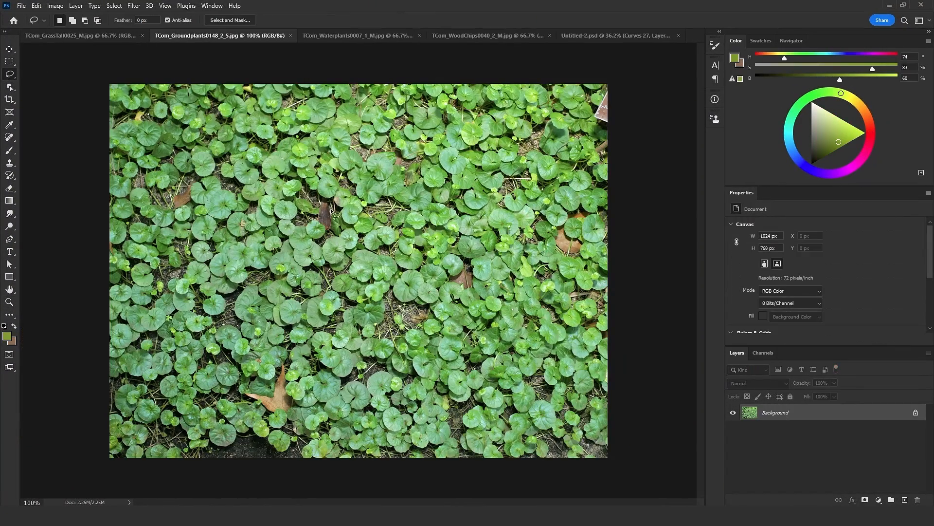
double_click(818, 414)
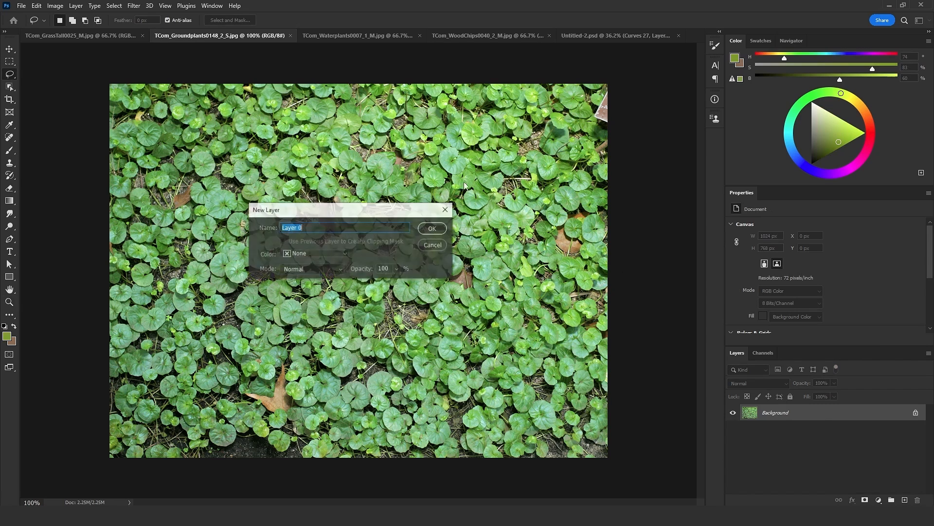
click(430, 231)
- Hide Layer 0's dark blue-channel tones with Blend If set to Blue and the current layer's split black slider at 78/104
double_click(819, 412)
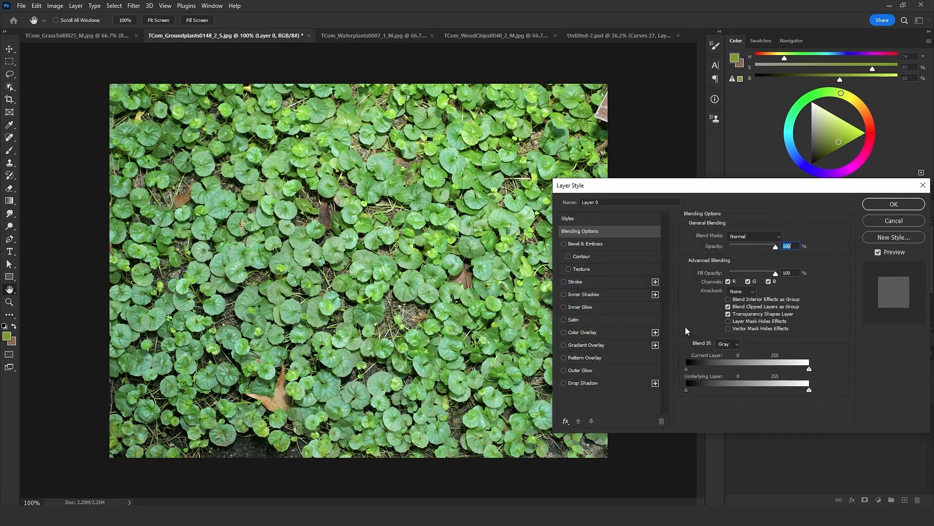
click(724, 344)
click(722, 378)
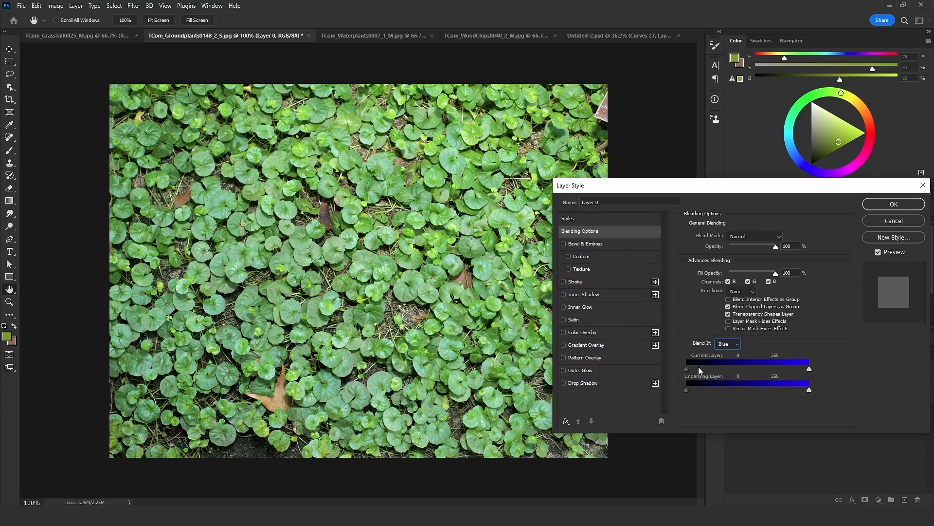
drag(696, 367, 735, 368)
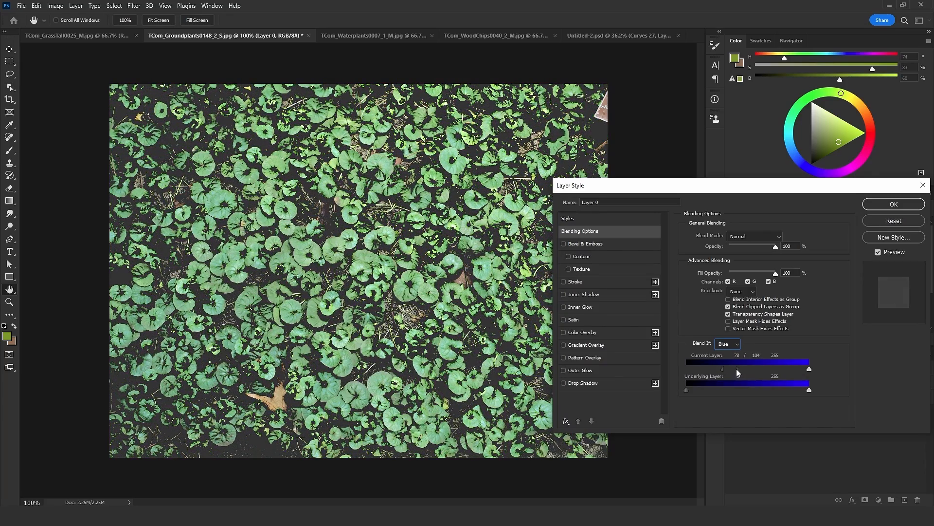
click(893, 204)
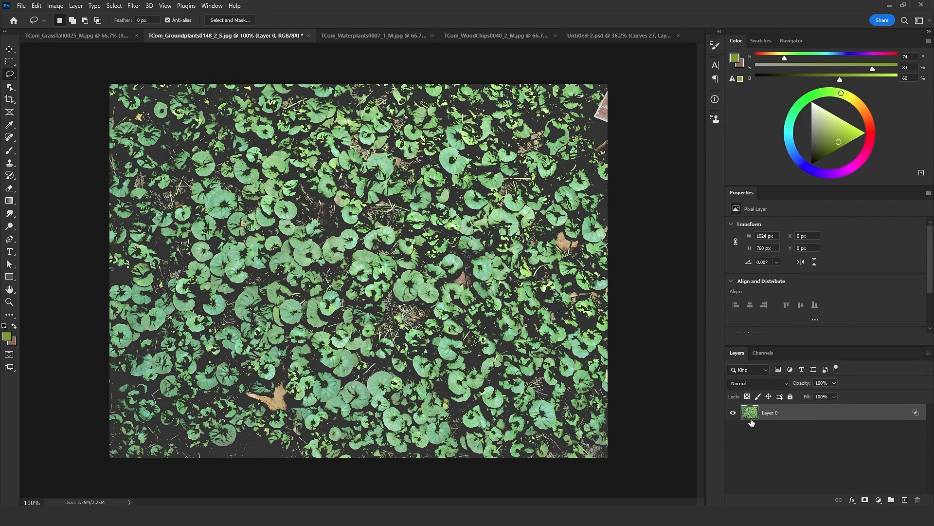
- Duplicate Layer 0 and reset the lower layer's Blend If black slider to 0
key(ctrl+j)
click(791, 432)
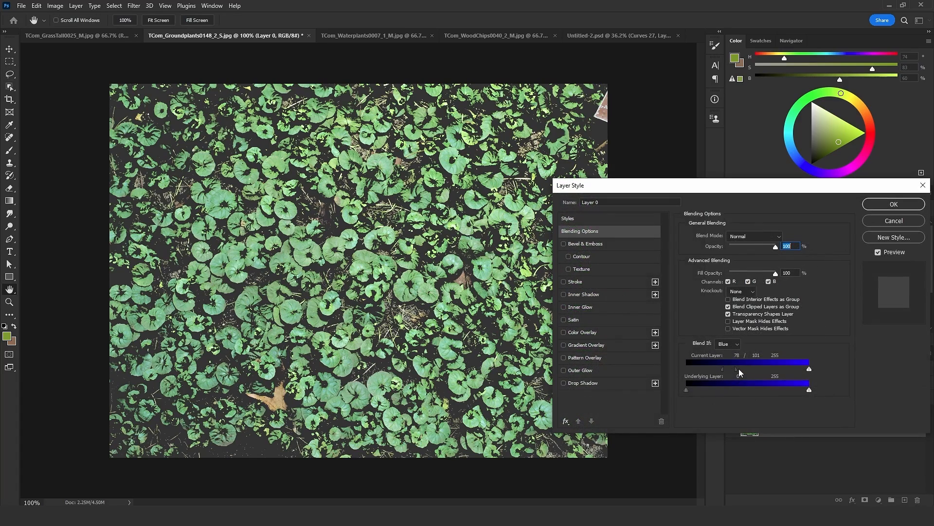
drag(738, 369, 687, 368)
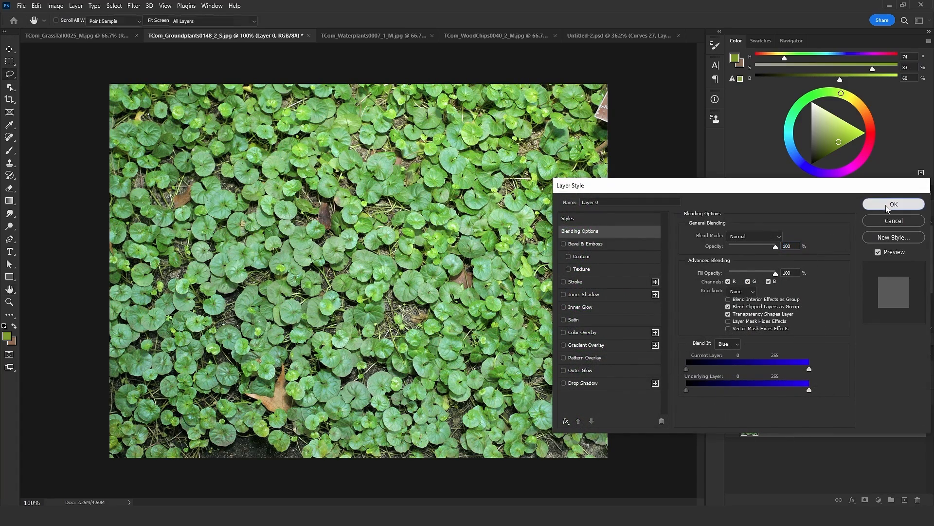
click(886, 208)
- Add a mask to the lower Layer 0 and invert it to black to hide the layer
click(784, 414)
click(791, 431)
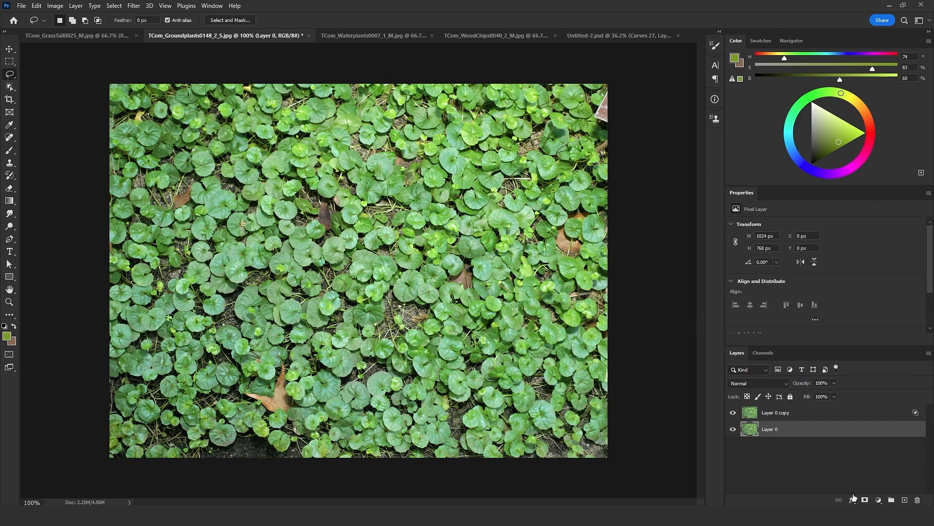
click(865, 501)
key(ctrl+i)
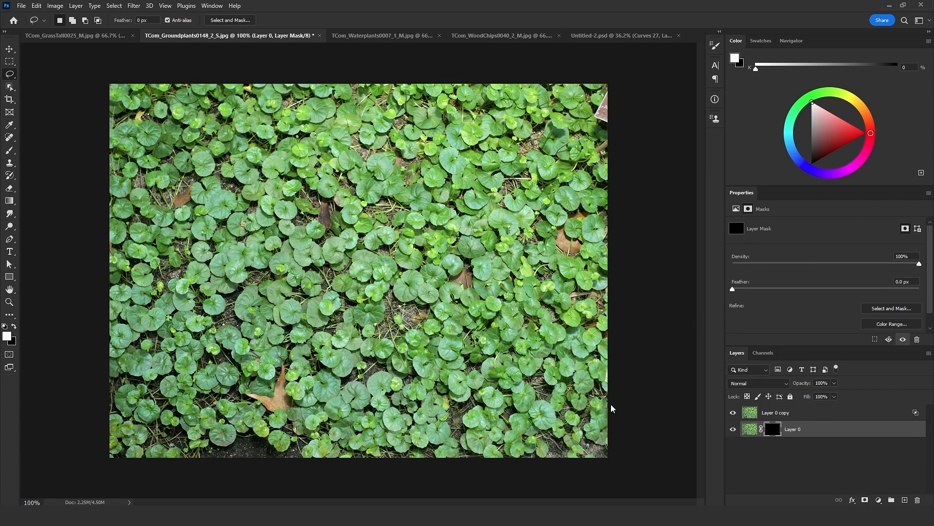
- Paint white with a small brush on Layer 0's mask to restore complete leaves, and merge the two plant layers
key(b)
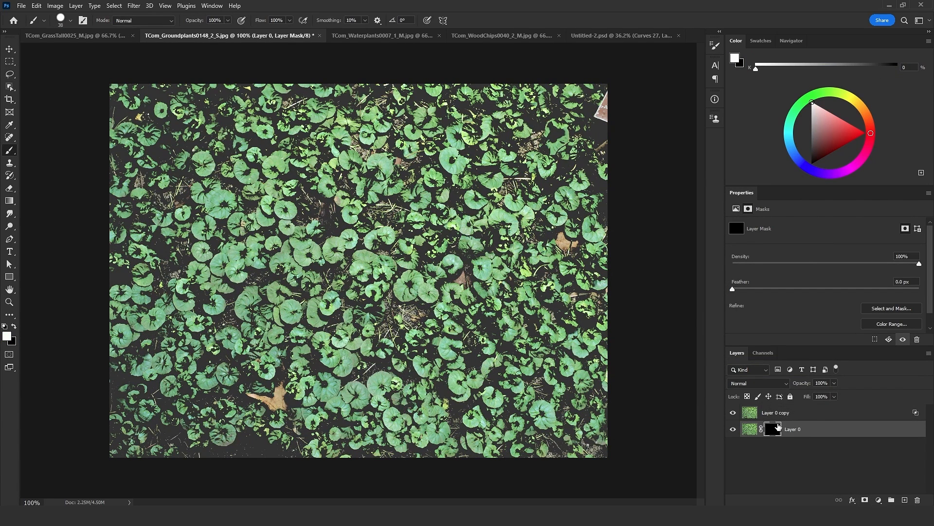
drag(373, 396, 367, 396)
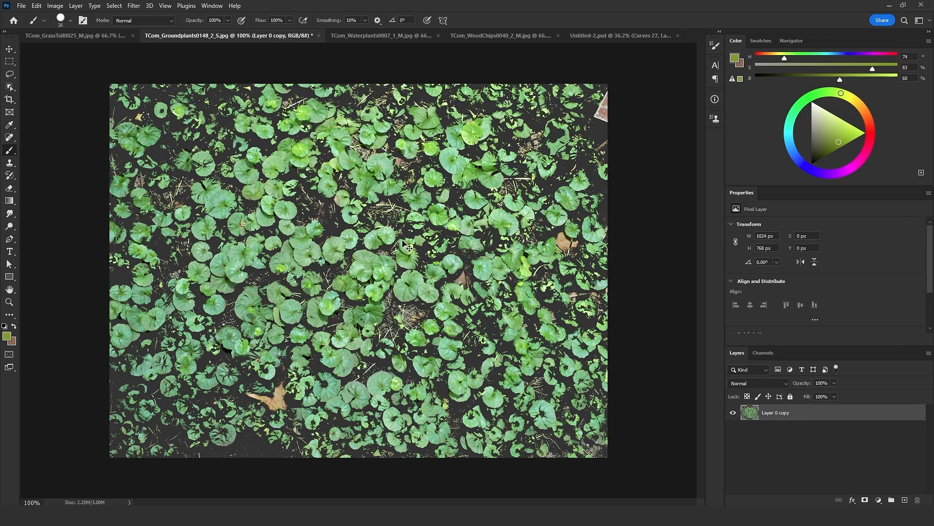
- Copy the entire ground-plant cutout and paste it above Curves 27 in Untitled-2.psd
key(ctrl+a)
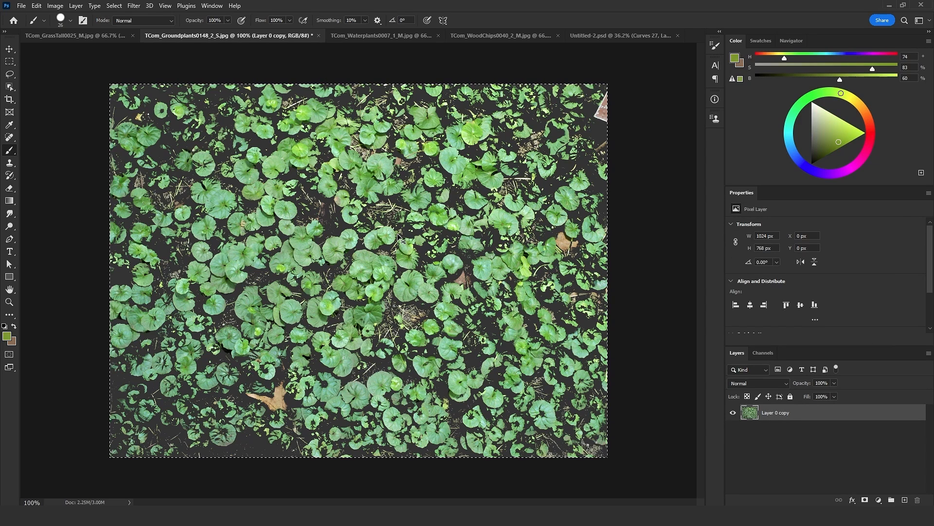
click(620, 36)
key(v)
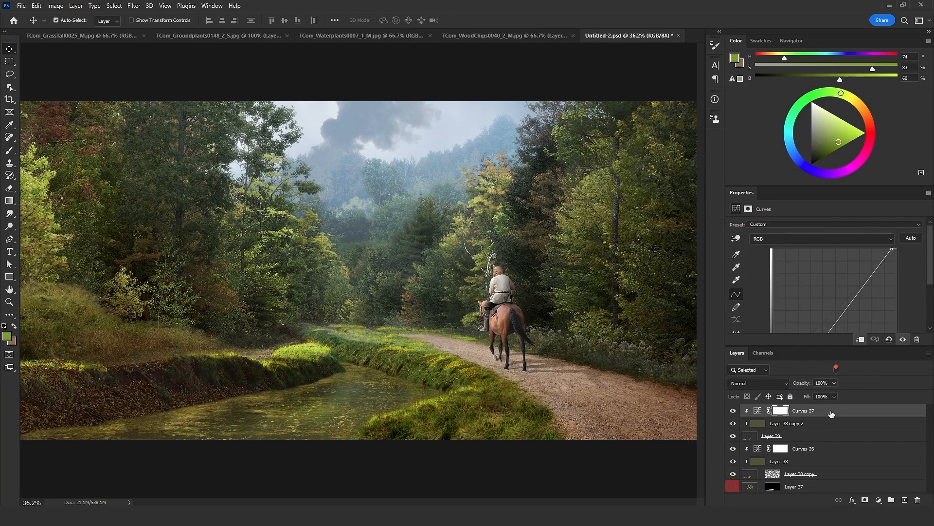
key(ctrl+v)
- Convert the pasted Layer 40 to a smart object and stretch and flatten it in perspective over the pond surface
key(ctrl+t)
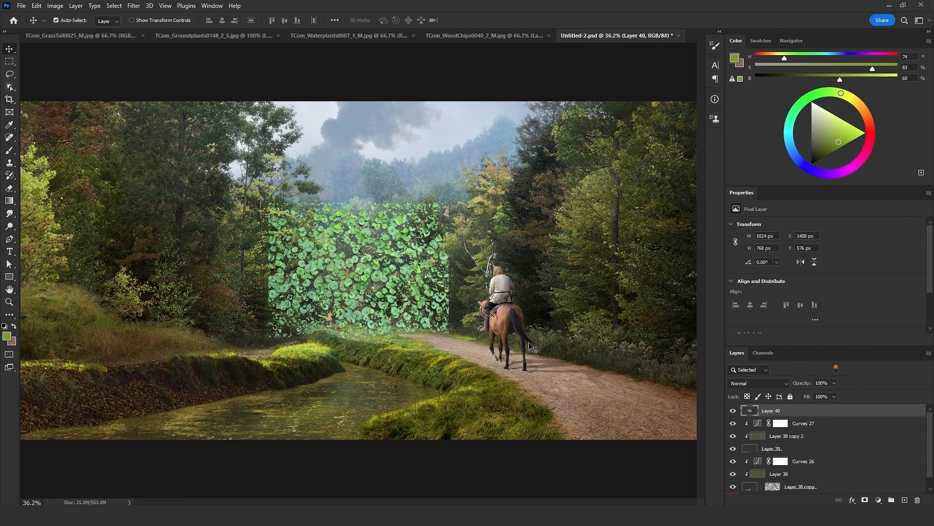
right_click(785, 411)
key(Escape)
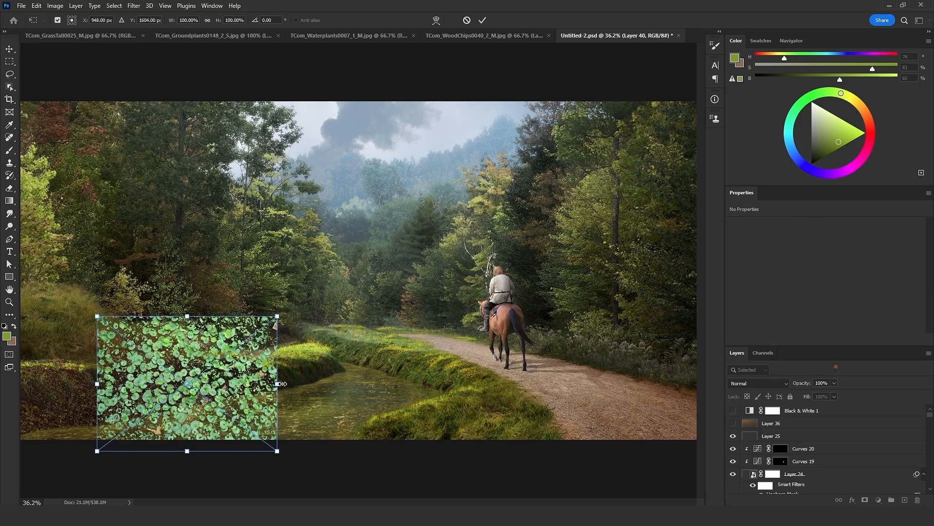
drag(283, 384, 325, 322)
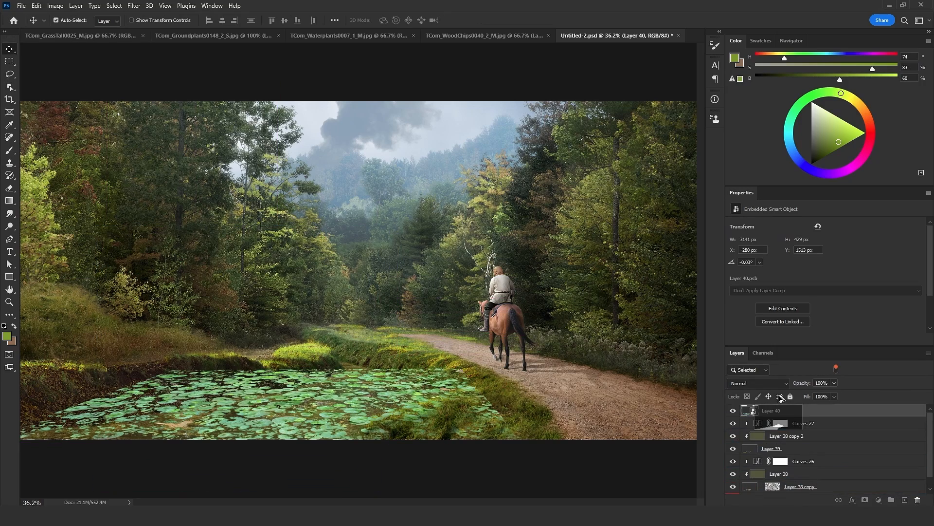
- Copy the pond-shaped layer mask onto Layer 40 so the plants are limited to the water area
drag(779, 395, 784, 410)
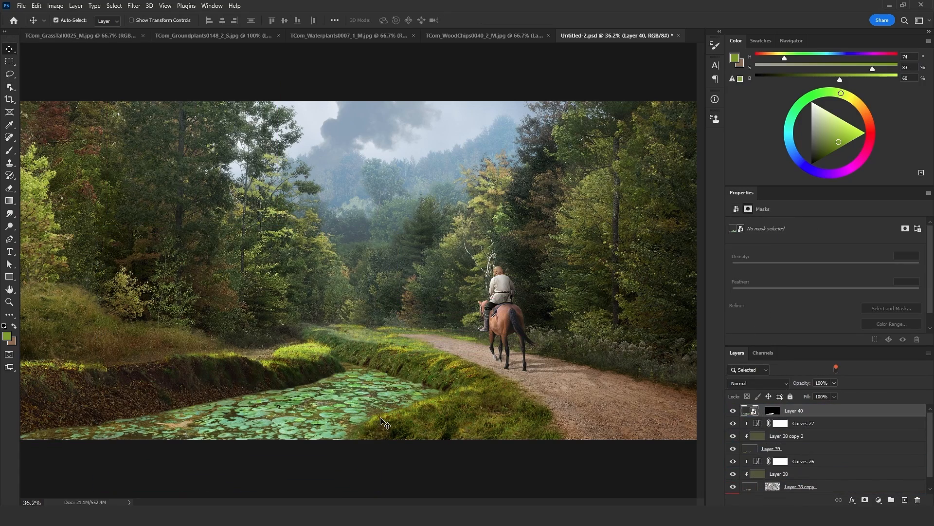
scroll(379, 384, down, 2)
scroll(273, 385, up, 2)
scroll(195, 360, up, 1)
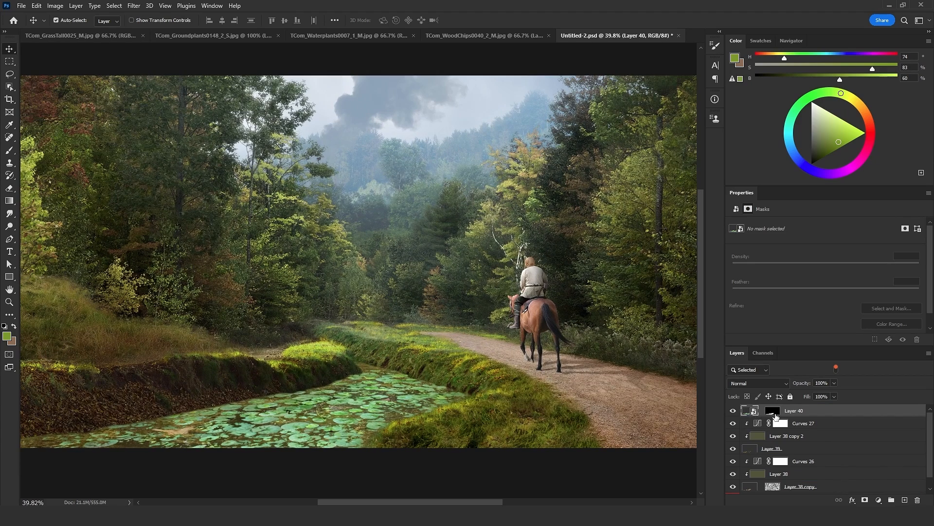
- Clip a copy of the Layer 38 copy 2 color layer to Layer 40 and add a clipped Curves adjustment that darkens the plants
click(805, 440)
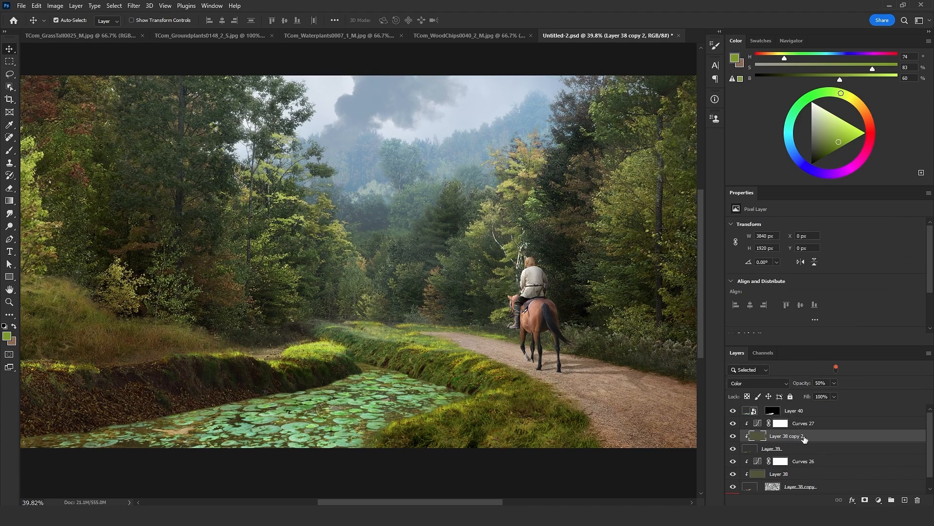
drag(806, 438, 803, 413)
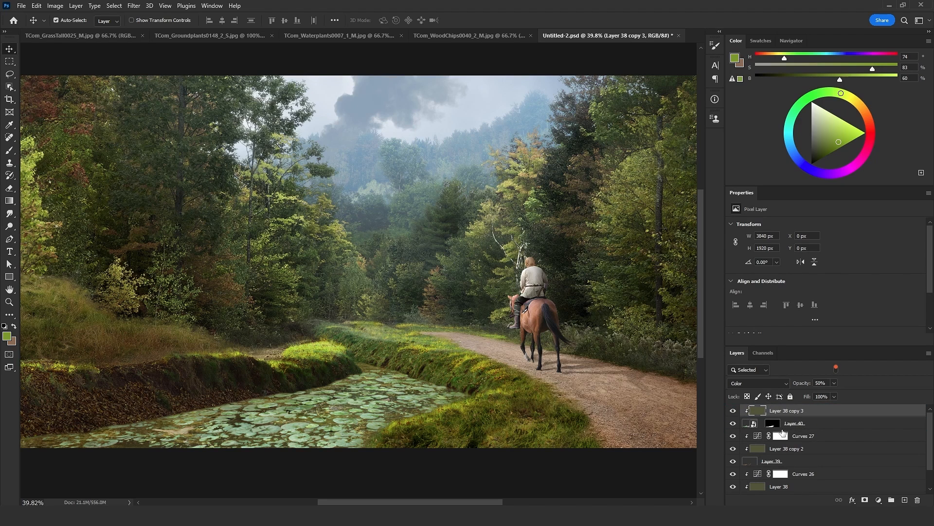
click(879, 500)
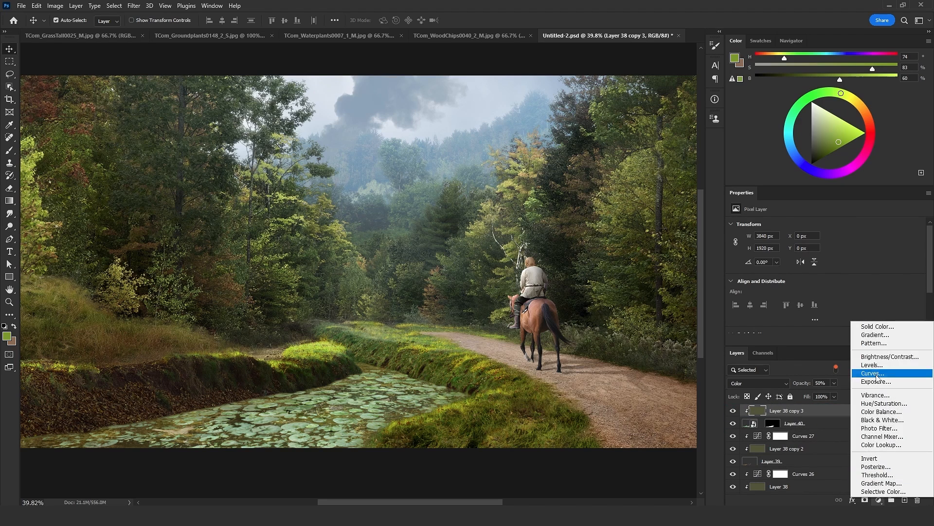
click(871, 374)
scroll(808, 301, down, 2)
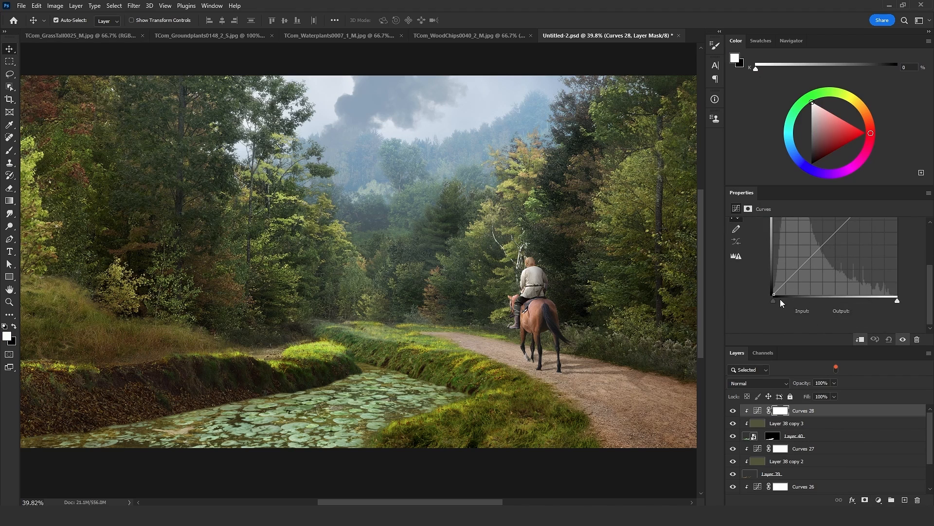
drag(780, 299, 799, 304)
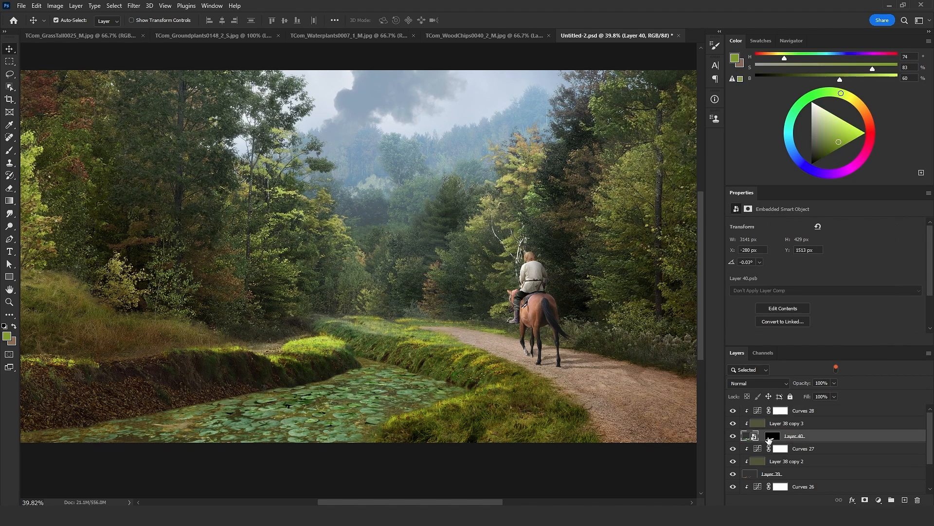
- Rasterize the Layer 40 smart object and apply its layer mask
right_click(769, 439)
key(Escape)
right_click(790, 439)
click(821, 224)
right_click(774, 438)
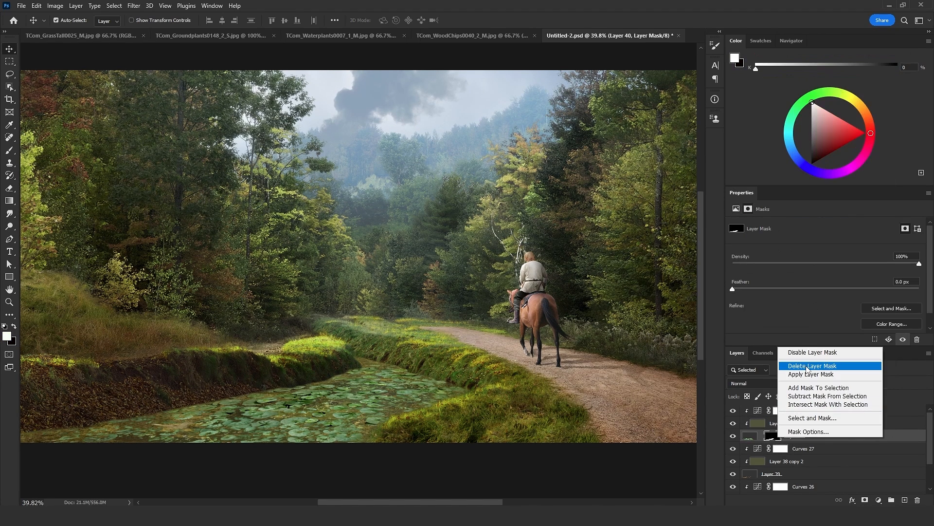
click(811, 377)
- Add a new layer mask to Layer 40 and fill it with the Clouds render filter
click(865, 500)
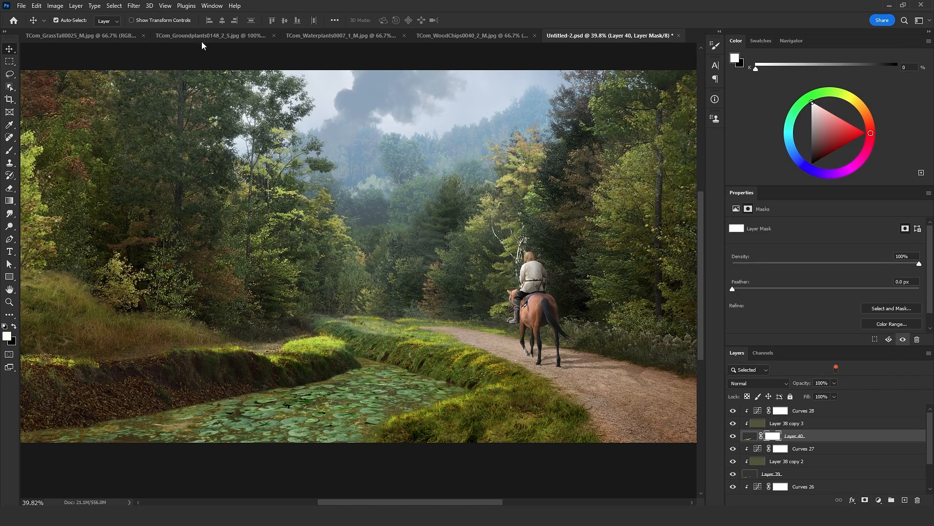
click(133, 5)
mouse_move(223, 176)
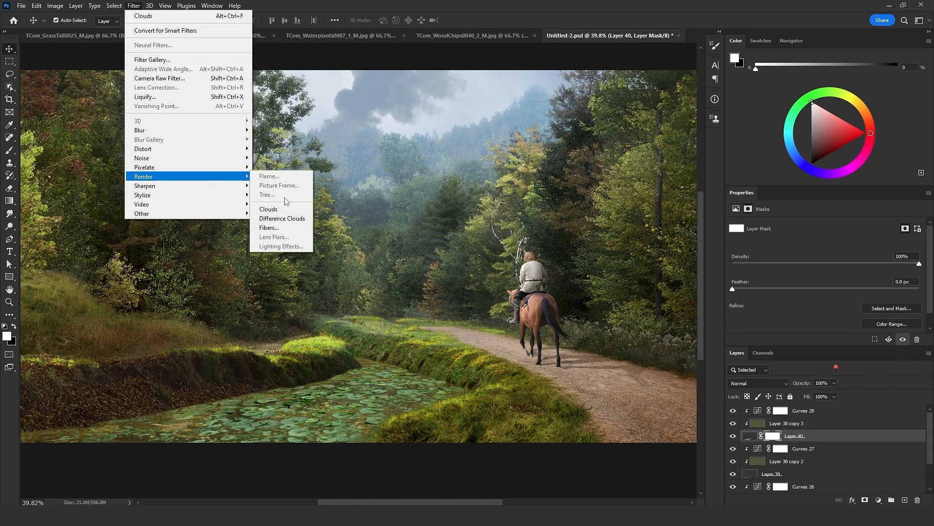
click(284, 208)
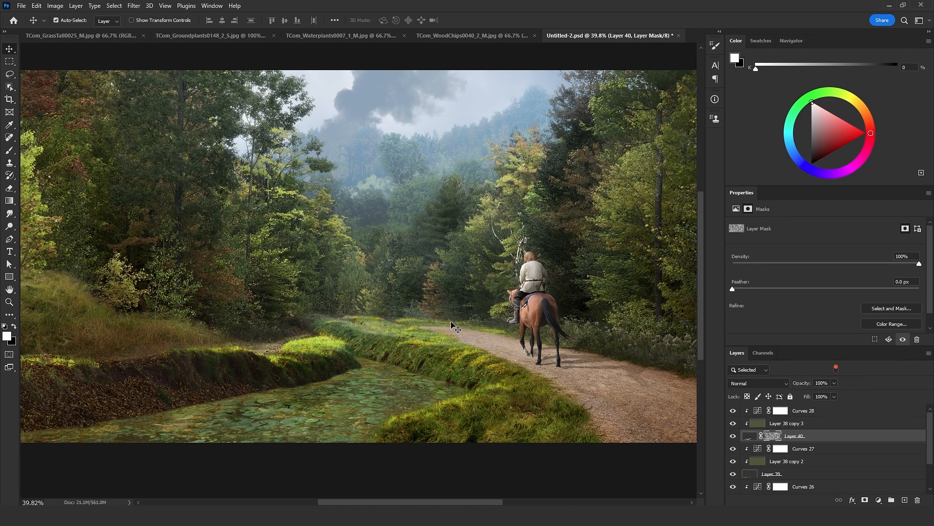
- Increase the contrast of Layer 40's cloud mask with Curves by moving the white and black points inward
key(ctrl+m)
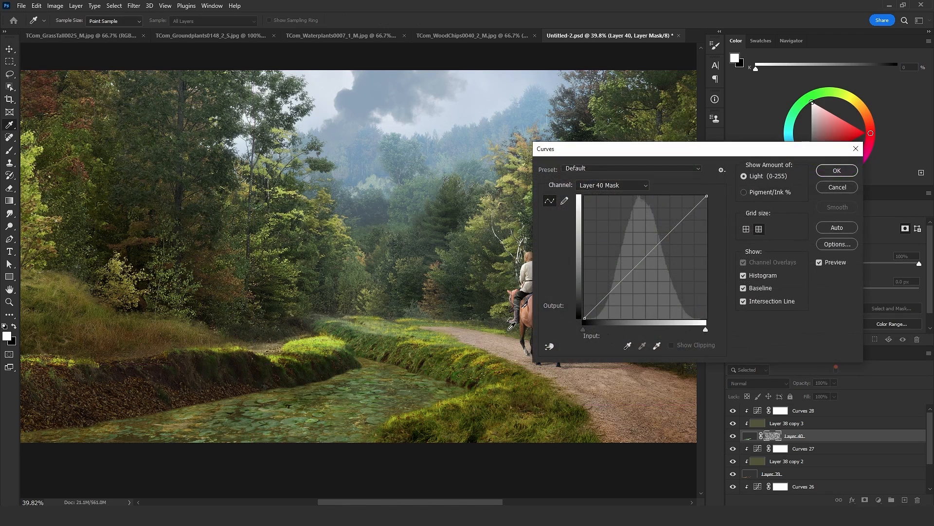
drag(701, 332, 666, 333)
drag(583, 330, 604, 328)
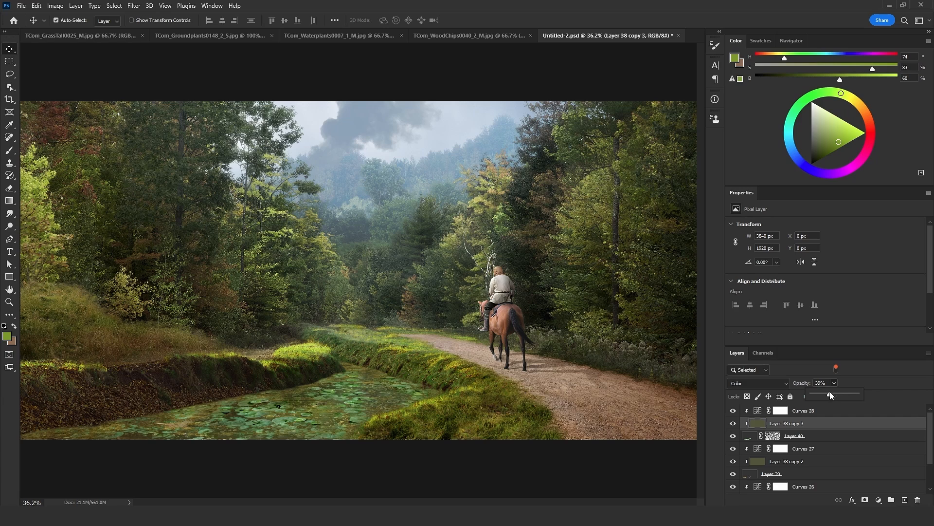
- Add a clipped Hue/Saturation adjustment above Layer 38 copy 3, with Color blend mode and Hue at -19
click(878, 500)
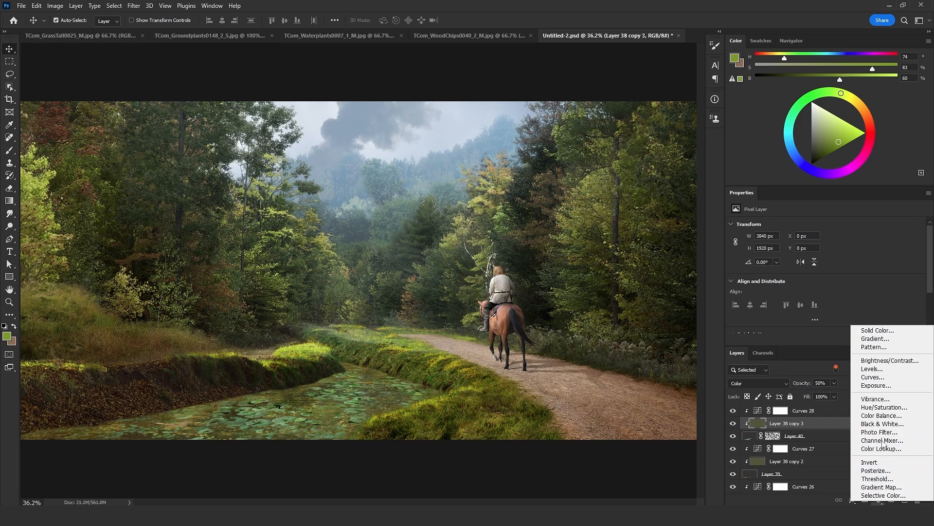
click(871, 407)
click(755, 382)
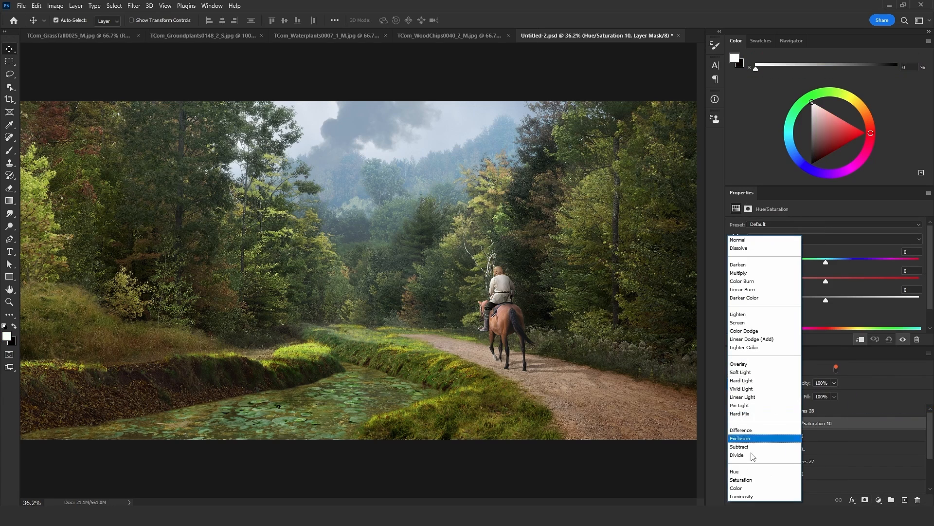
click(752, 490)
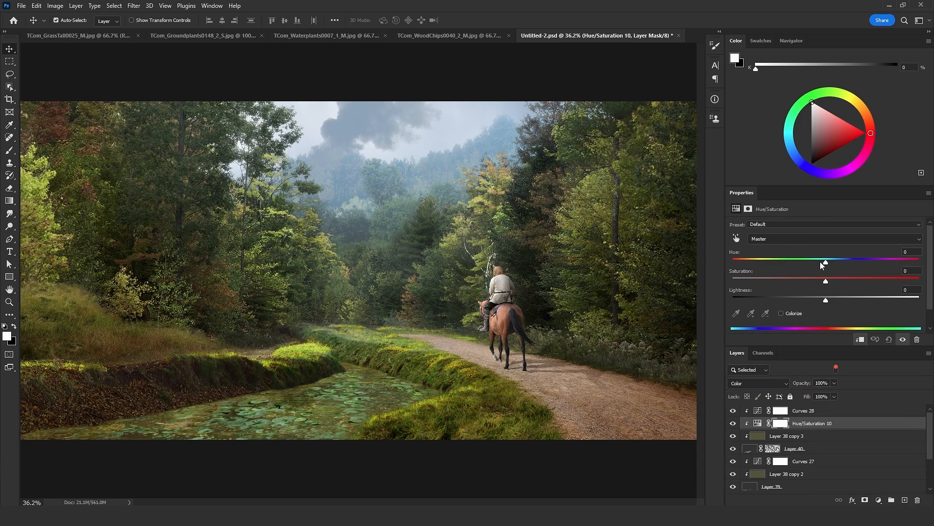
click(821, 263)
click(7, 303)
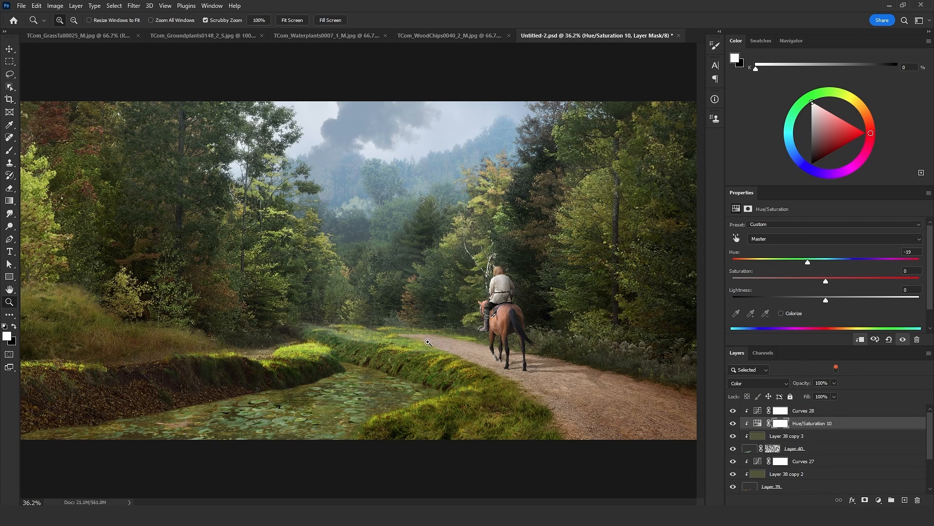
drag(419, 343, 403, 344)
drag(292, 351, 335, 345)
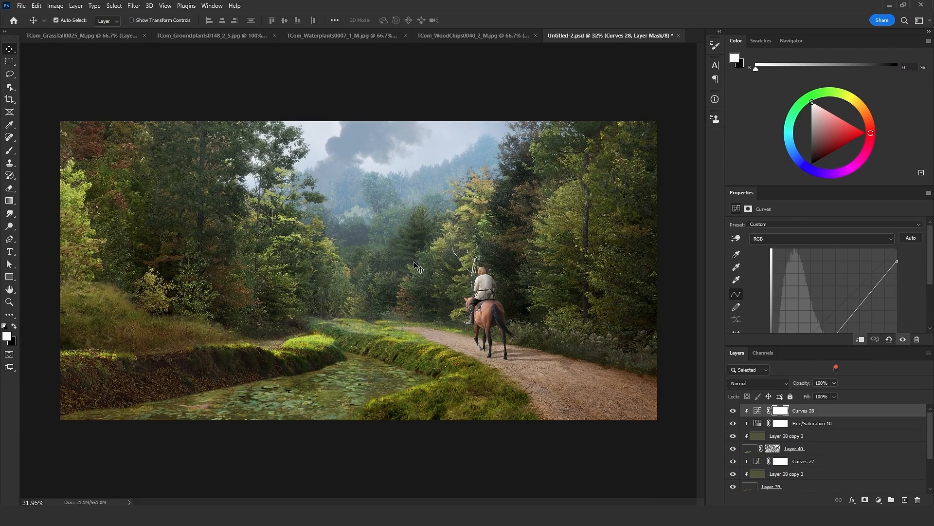
- In TCom_GrassTall0025_M.jpg, hide Layer 0's bright sky with Blend If set to Blue and the current layer's split white slider at 90/116
click(52, 36)
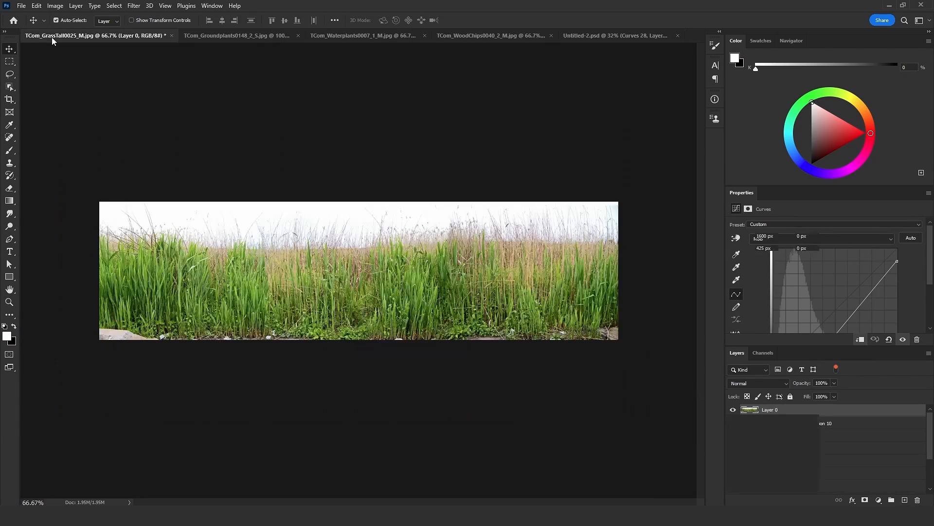
double_click(801, 410)
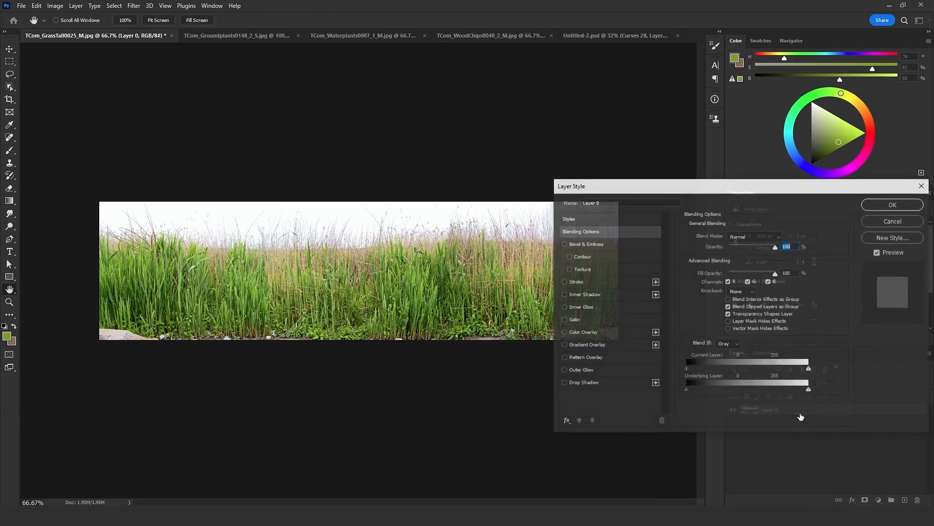
click(728, 343)
click(724, 378)
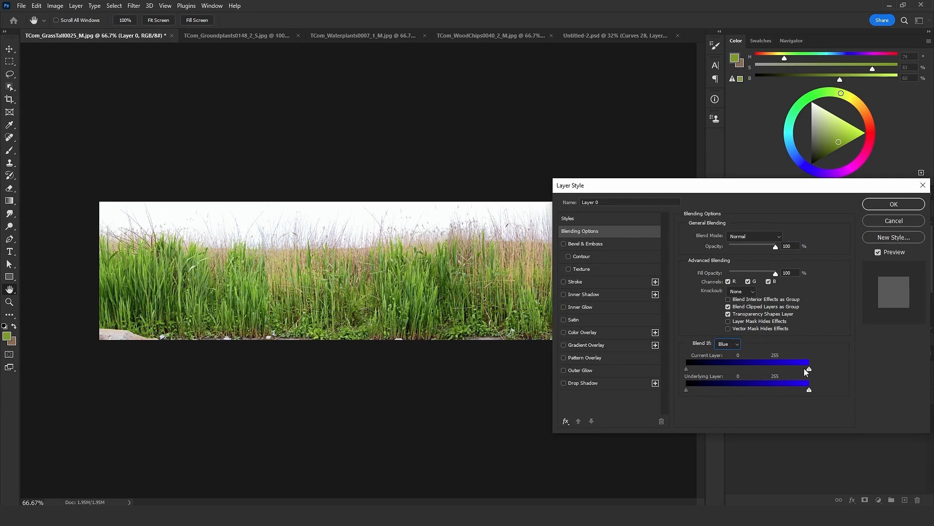
drag(807, 371, 729, 368)
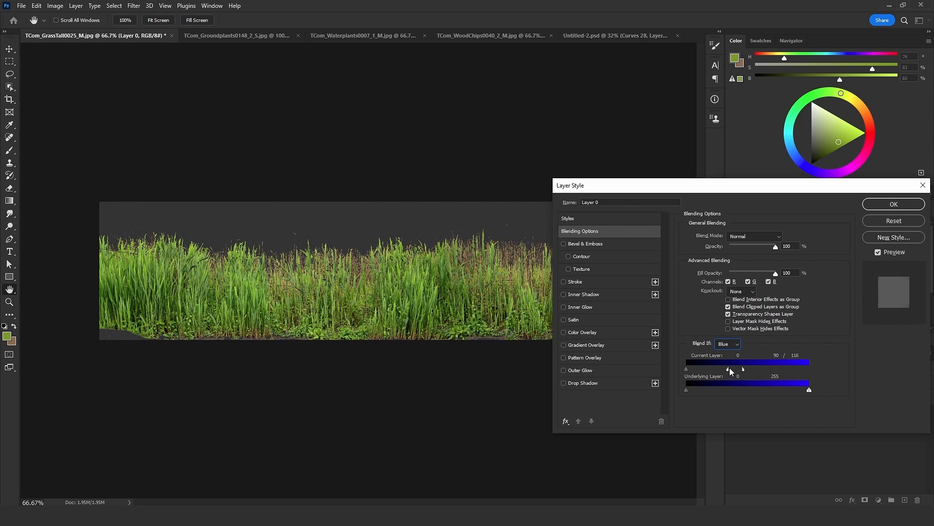
click(894, 203)
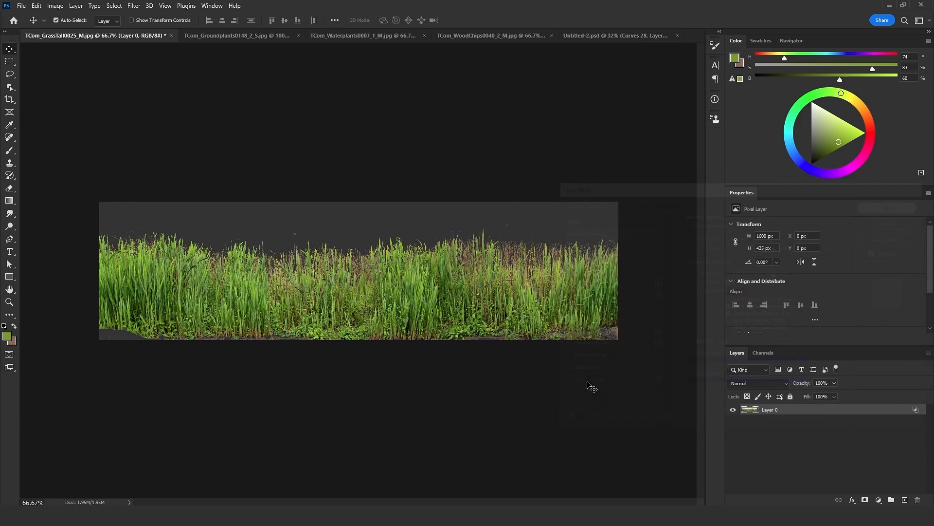
- Convert the grass Layer 0 to a smart object and rasterize it to make the Blend If transparency permanent
right_click(790, 412)
click(828, 153)
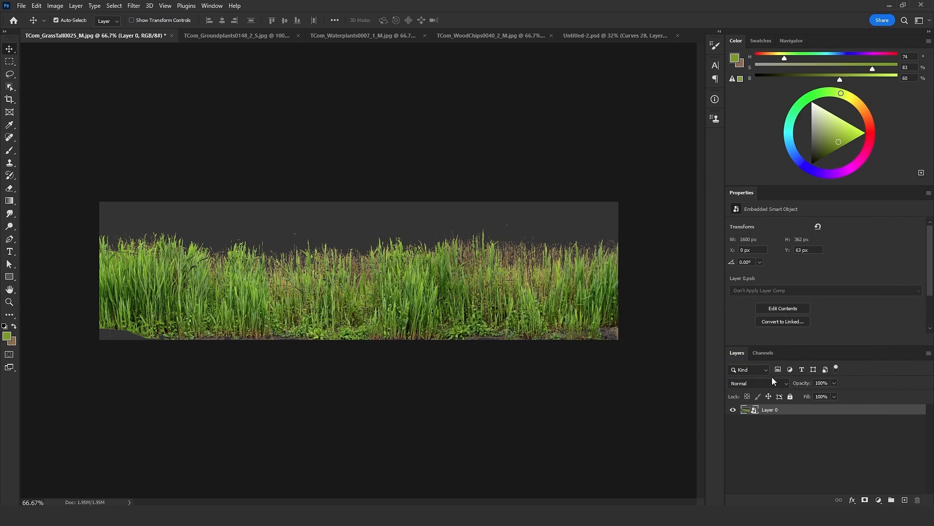
right_click(784, 413)
click(825, 199)
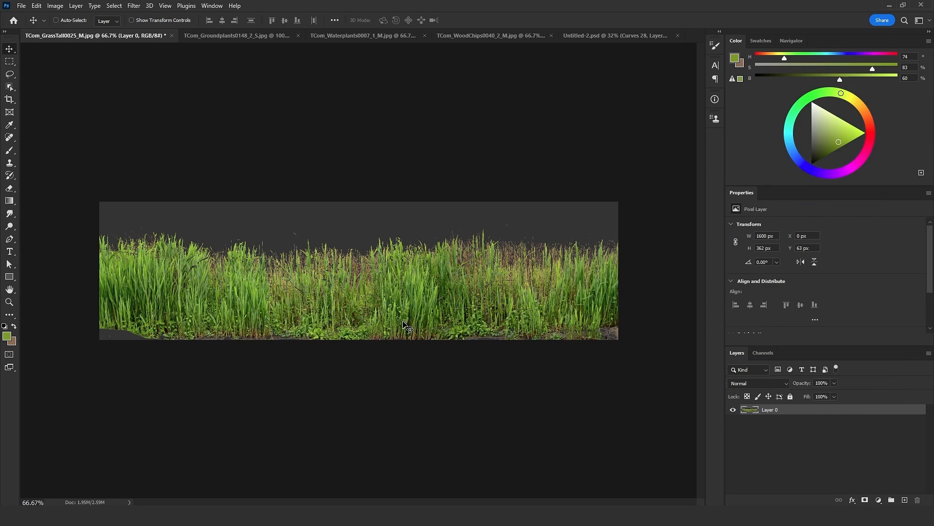
- Copy the whole grass cutout into Untitled-2.psd and transform it to sit in the pond
key(ctrl+a)
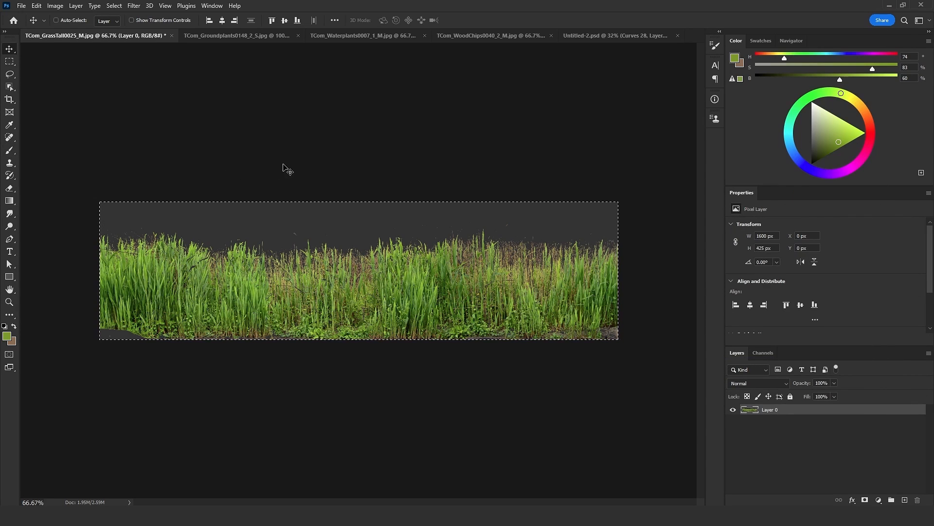
click(635, 35)
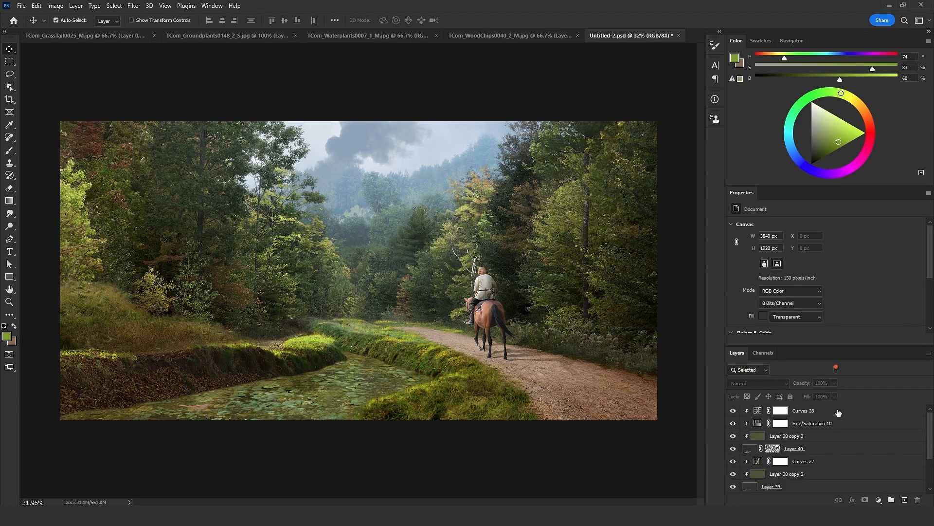
key(ctrl+v)
key(ctrl+t)
drag(419, 283, 249, 398)
drag(319, 382, 407, 366)
key(Return)
- Arrange Layer 41's grass as separate clumps in the pond's foreground, beside the right bank and at its far end
ctrl+click(752, 414)
key(ctrl+t)
mouse_move(334, 367)
mouse_down()
mouse_move(366, 378)
mouse_move(327, 375)
mouse_up()
drag(405, 375, 408, 375)
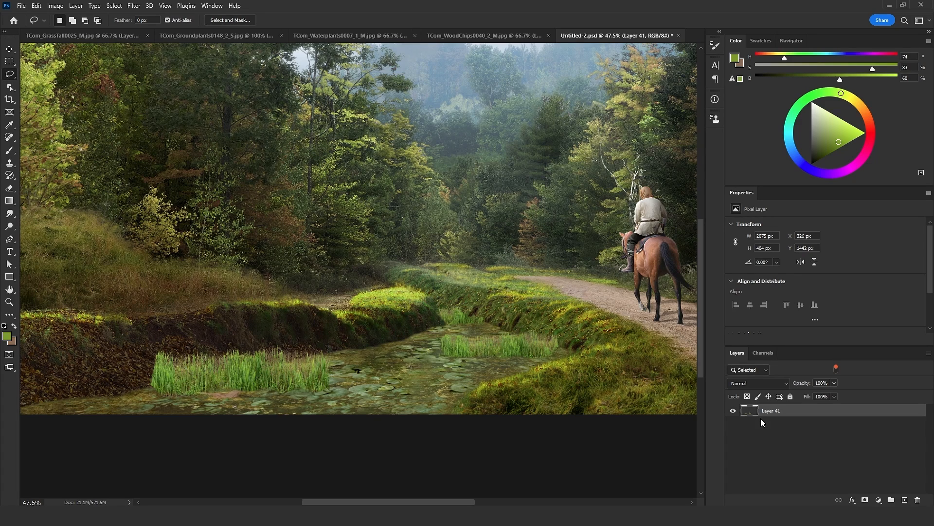
- Duplicate Layer 41, then flip the copy's foreground grass clump vertically and place it beneath the original as a reflection
key(ctrl+j)
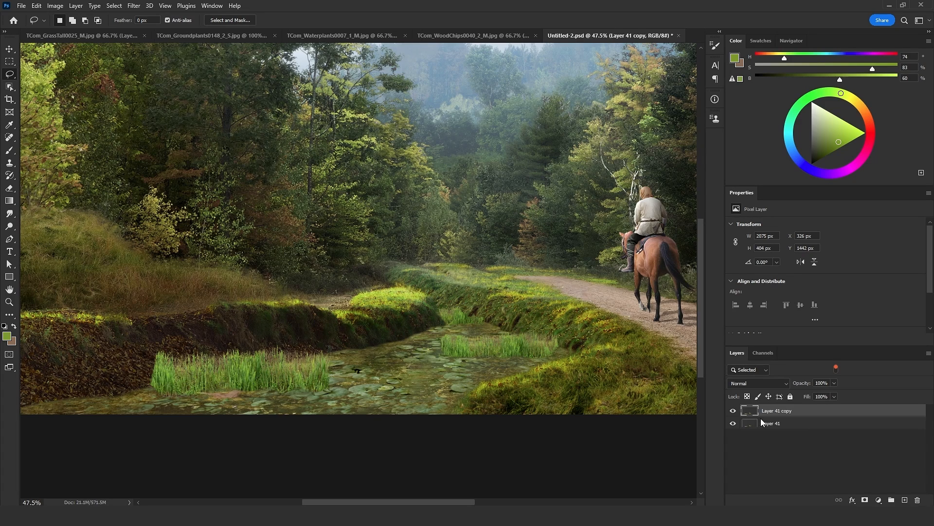
click(9, 61)
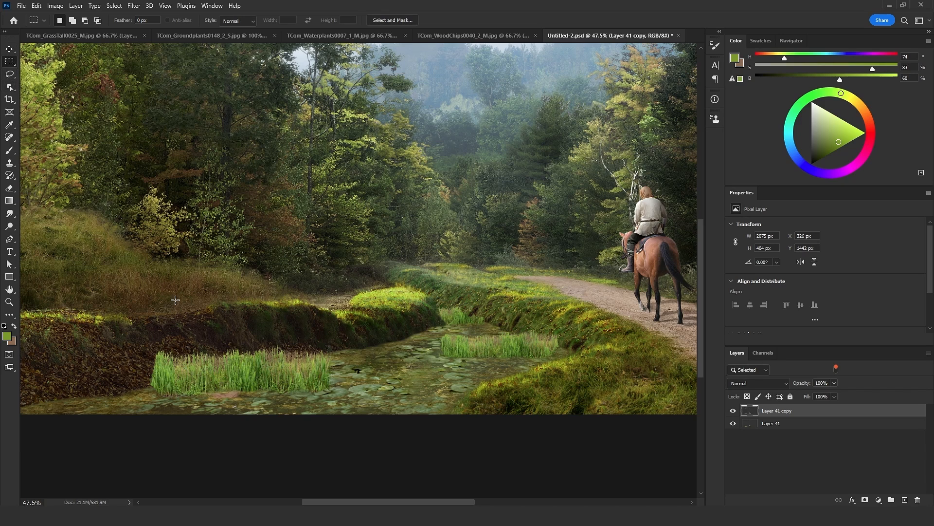
drag(105, 322, 355, 406)
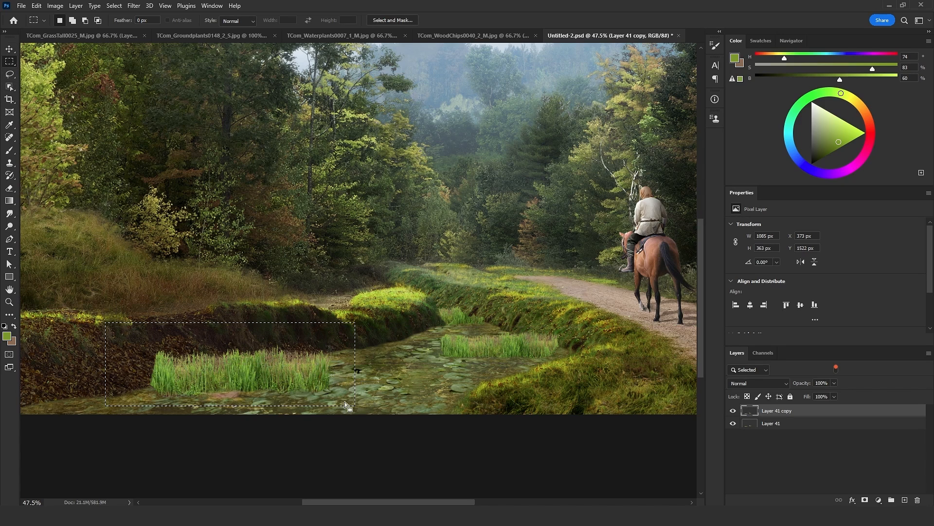
key(ctrl+t)
right_click(284, 348)
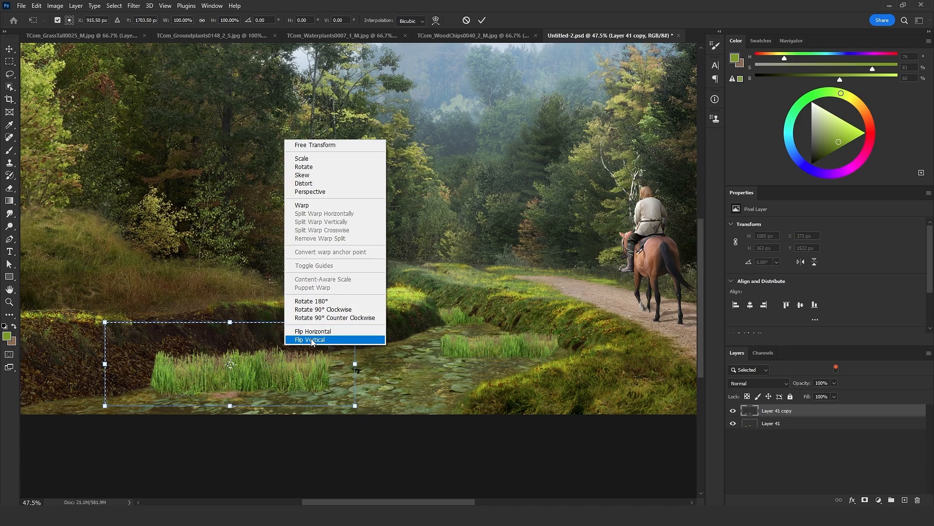
click(311, 340)
drag(311, 333, 309, 382)
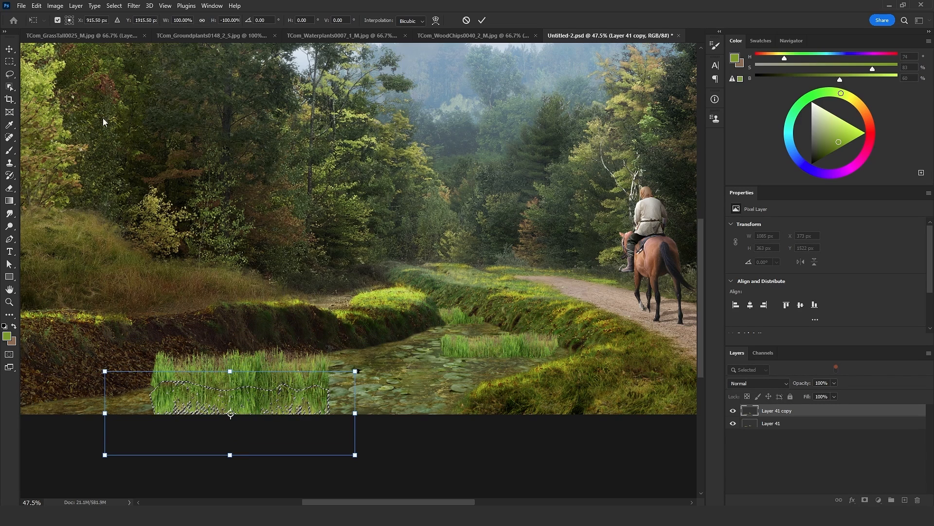
click(8, 54)
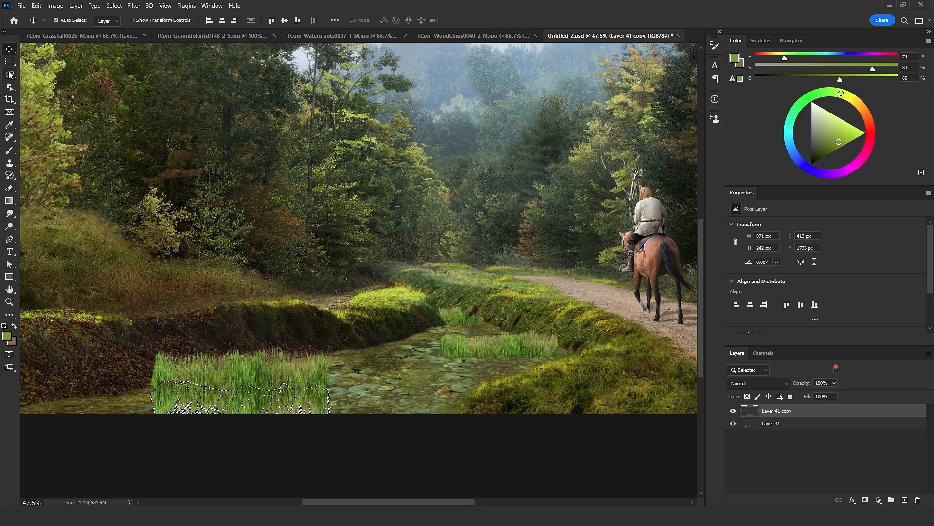
key(ctrl+d)
- On Layer 41 copy, flip the grass clump beside the right bank vertically and place it below as a reflection
click(9, 61)
drag(436, 339, 577, 365)
key(ctrl+t)
right_click(518, 349)
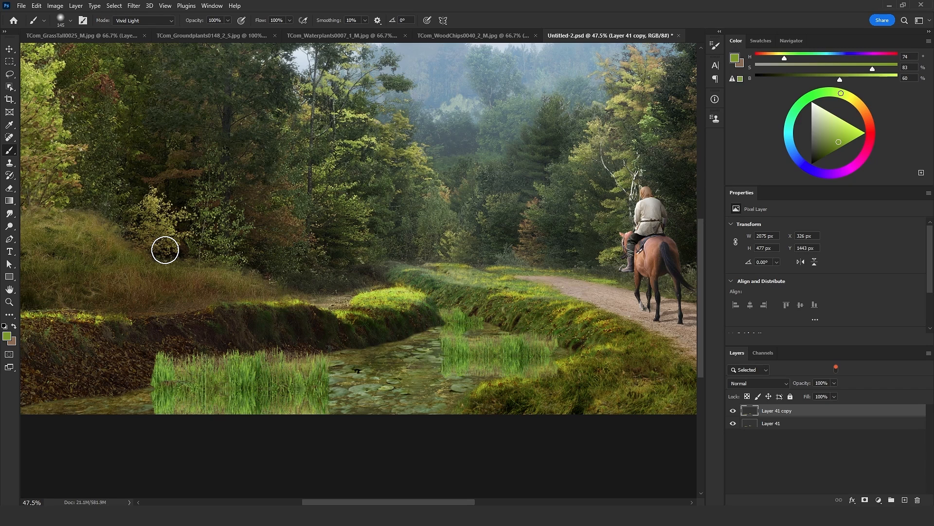
- Select the water areas containing the lower parts of the grass reflections with a soft Quick Mask, inverting it for the selection
key(q)
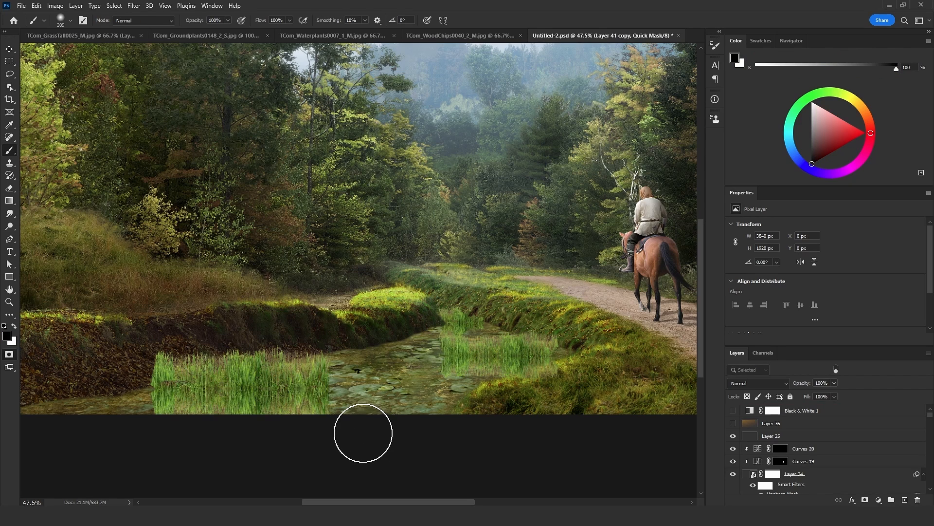
drag(363, 433, 82, 428)
drag(388, 394, 397, 395)
drag(373, 425, 274, 435)
mouse_move(468, 392)
mouse_down()
mouse_move(440, 388)
mouse_move(566, 382)
mouse_up()
mouse_move(465, 336)
mouse_down()
mouse_move(430, 338)
mouse_move(495, 338)
mouse_up()
drag(495, 338, 423, 339)
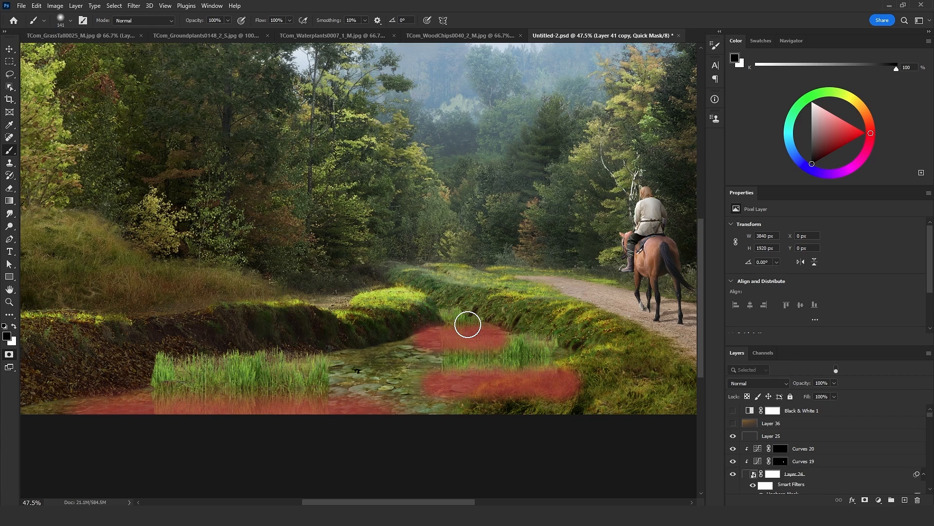
key(ctrl+i)
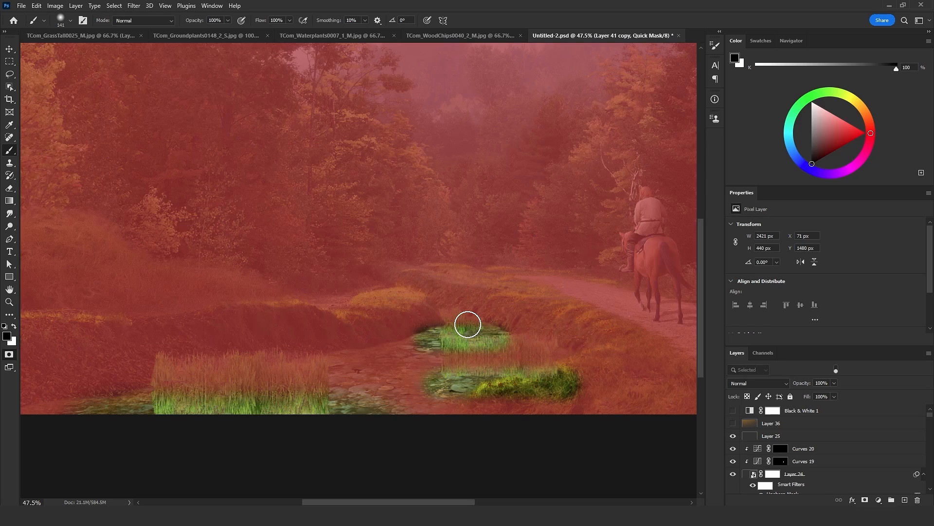
key(q)
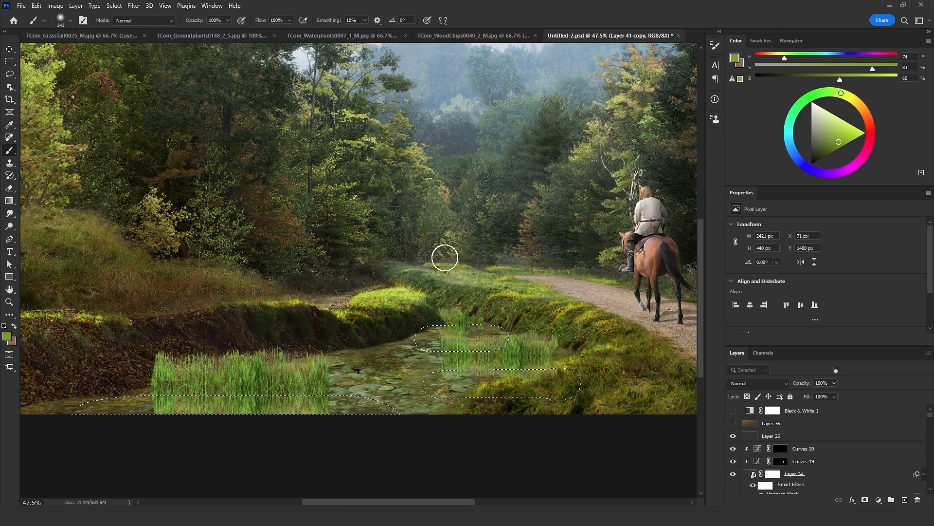
- Isolate Layer 41 copy and apply a Motion Blur at 90° with a distance of 61 pixels to the selected reflections
click(835, 371)
click(133, 5)
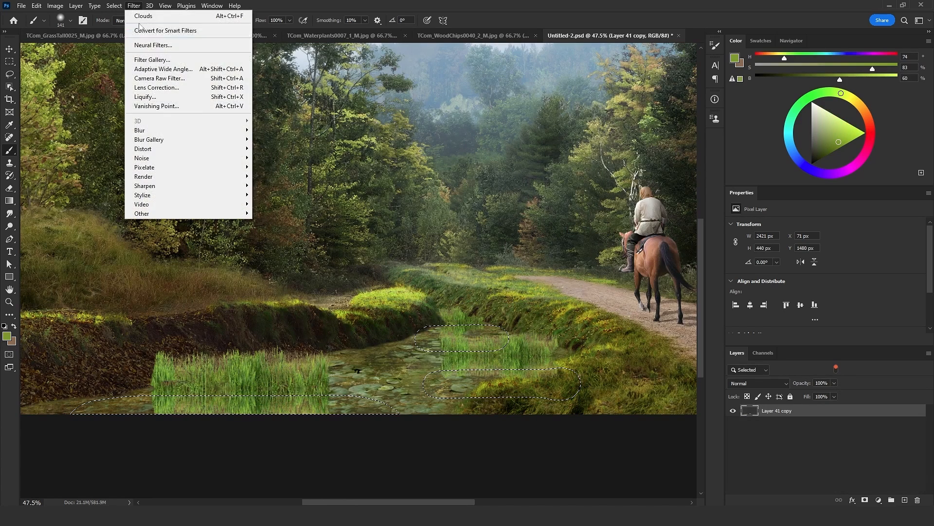
mouse_move(221, 133)
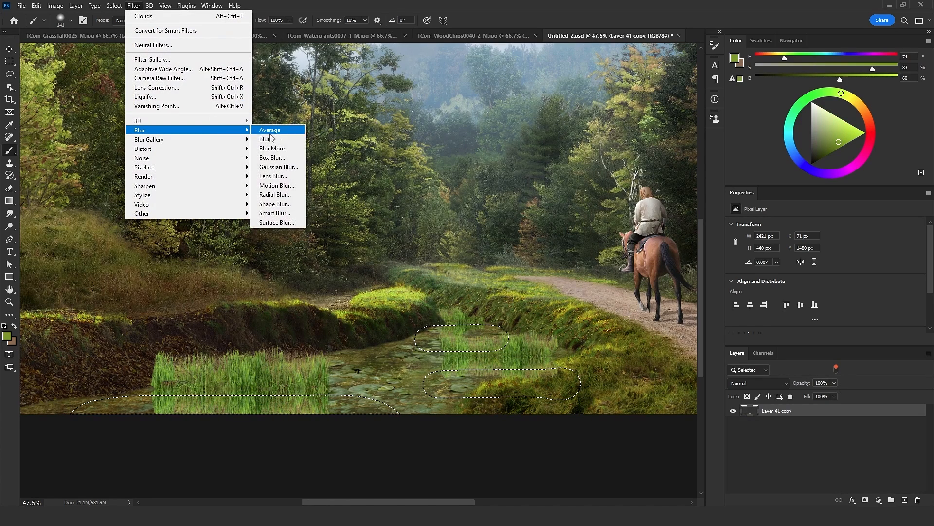
click(276, 185)
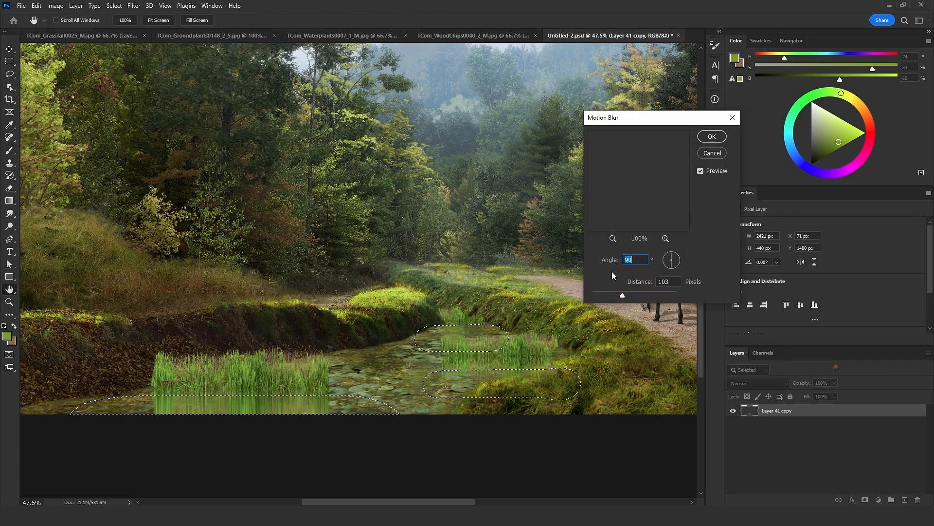
drag(624, 296, 617, 297)
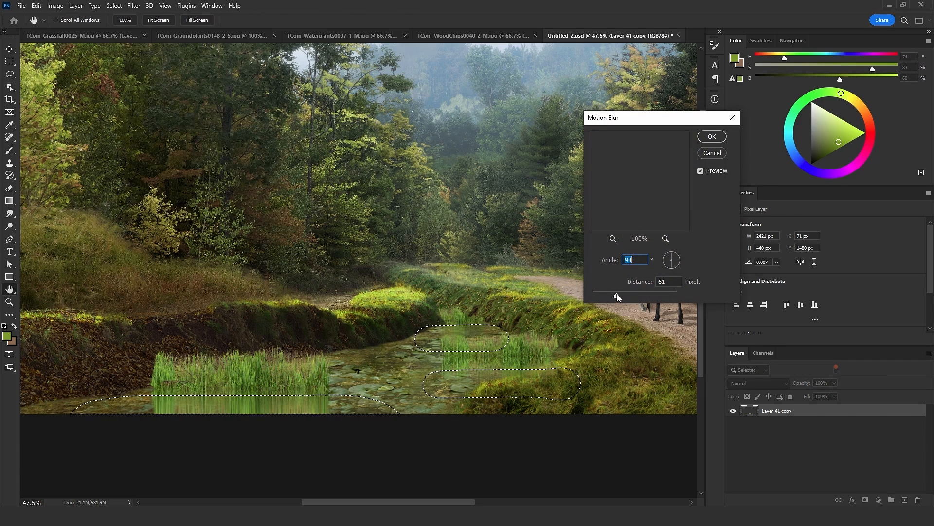
click(711, 137)
key(b)
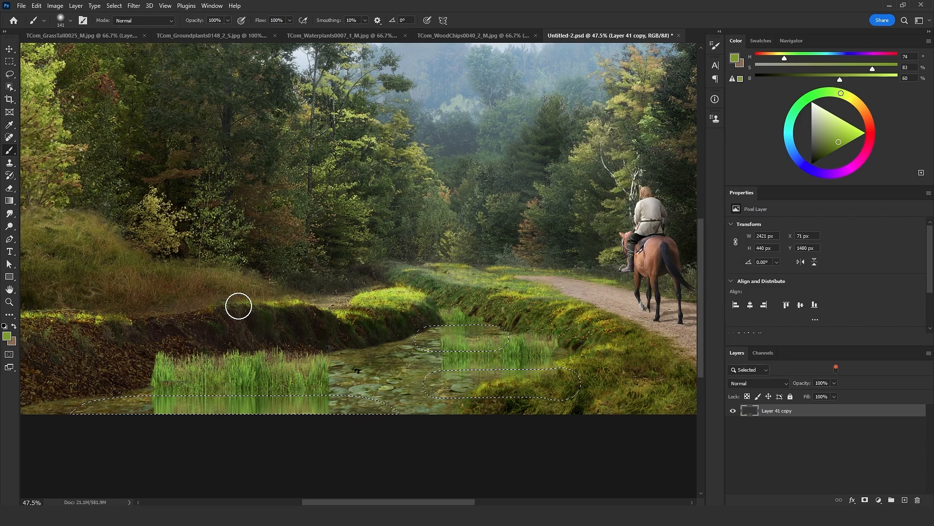
- Apply the Glass filter to the reflections with distortion 15, smoothness 4, the WaterDis texture and 64% scaling
click(135, 6)
click(169, 61)
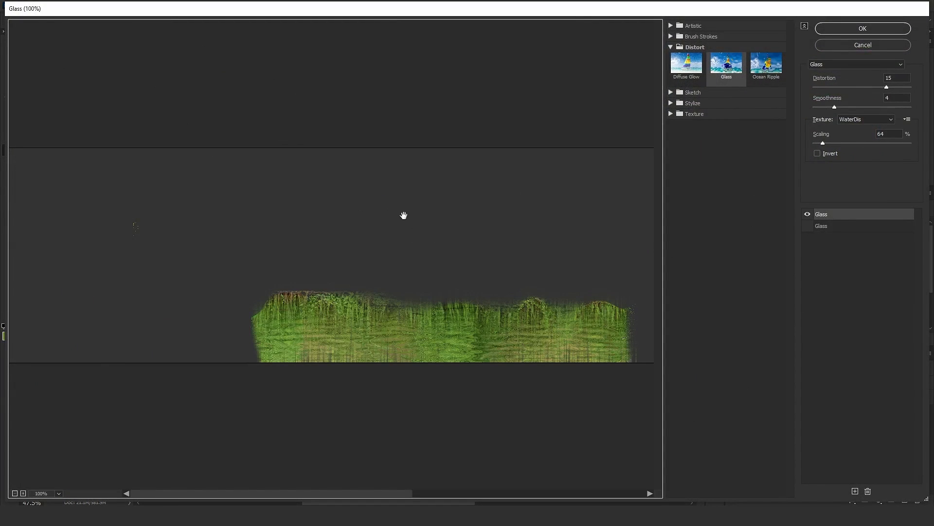
drag(457, 273, 113, 292)
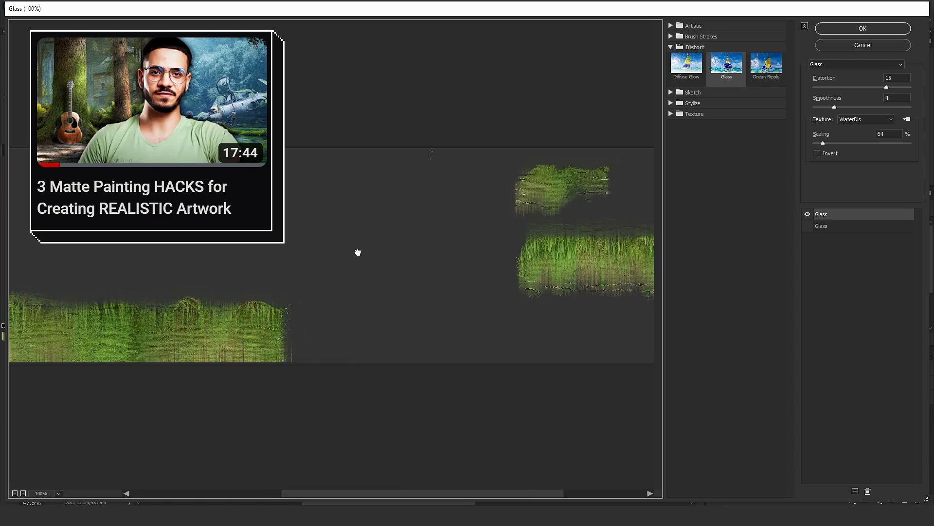
drag(356, 253, 542, 245)
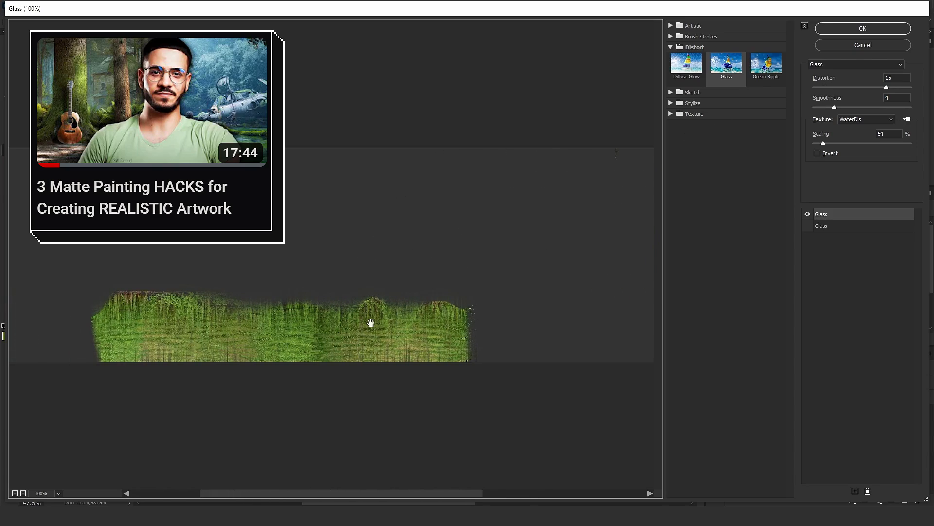
click(862, 28)
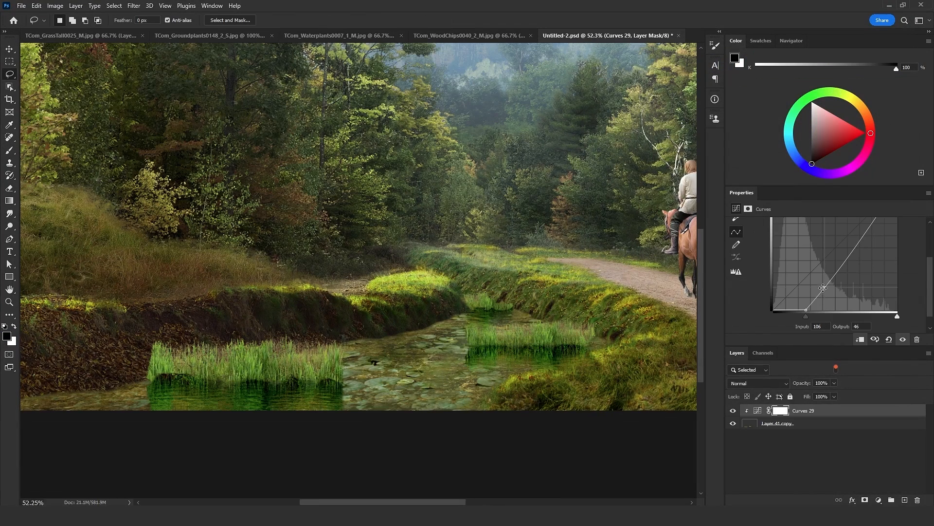
- Darken the reflections' midtones in Curves 29 and add a clipped Exposure adjustment with its offset at +0.0156
drag(823, 287, 825, 289)
click(879, 499)
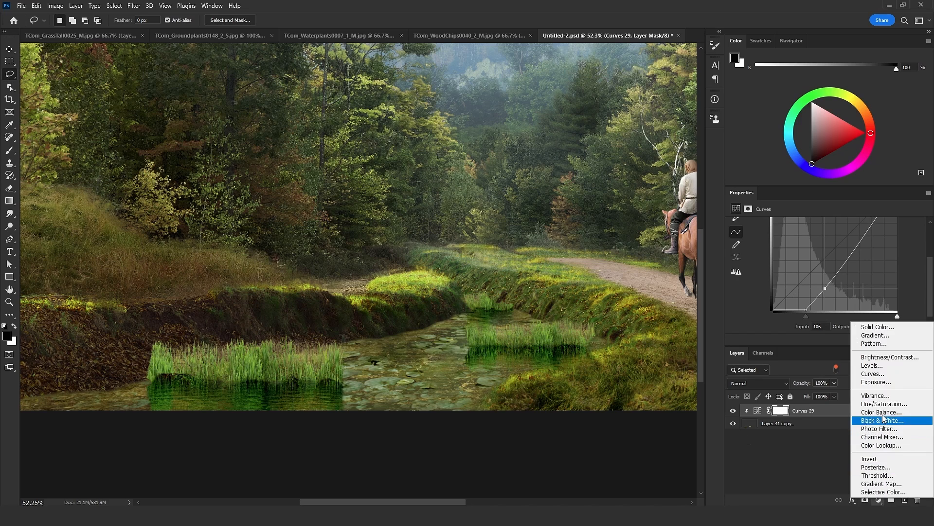
click(882, 382)
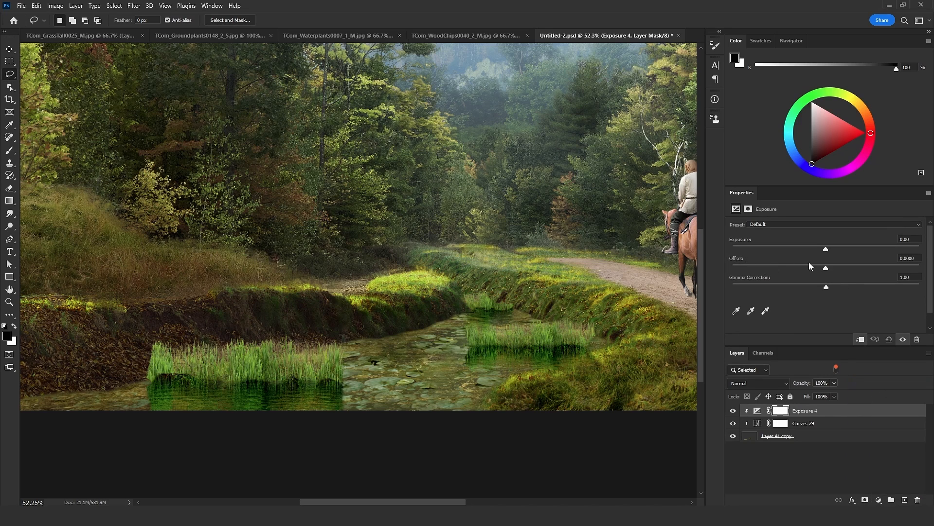
drag(827, 268, 829, 269)
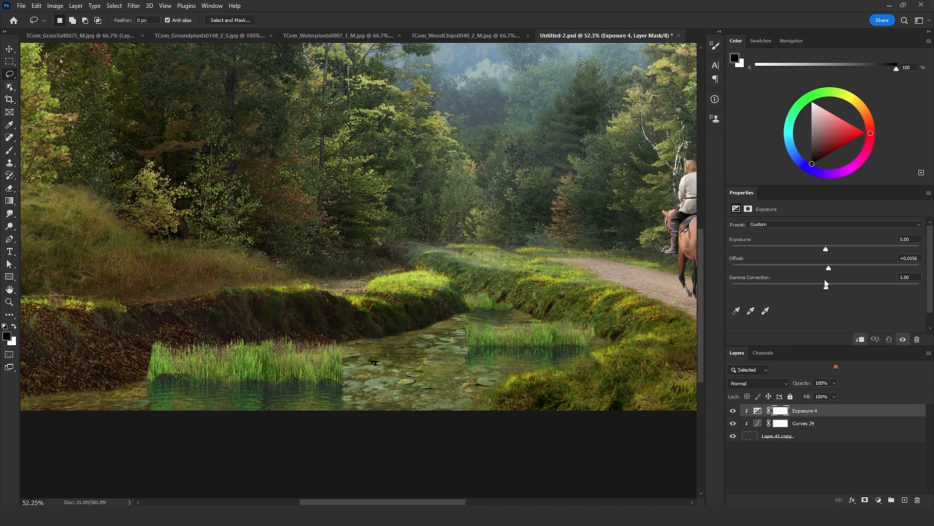
- Set Layer 41 copy's blend mode to Lighten and readjust the RGB curve in Curves 29 for the reflections
click(767, 440)
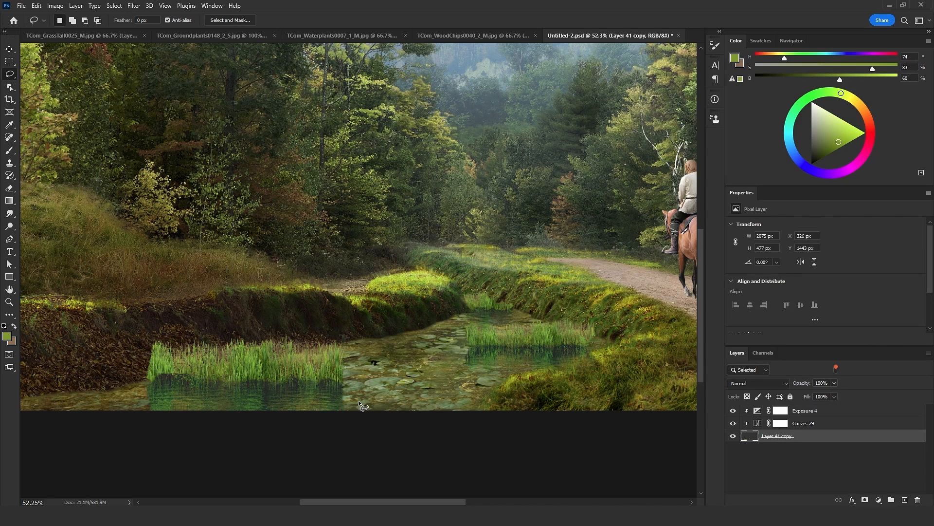
click(742, 383)
click(745, 316)
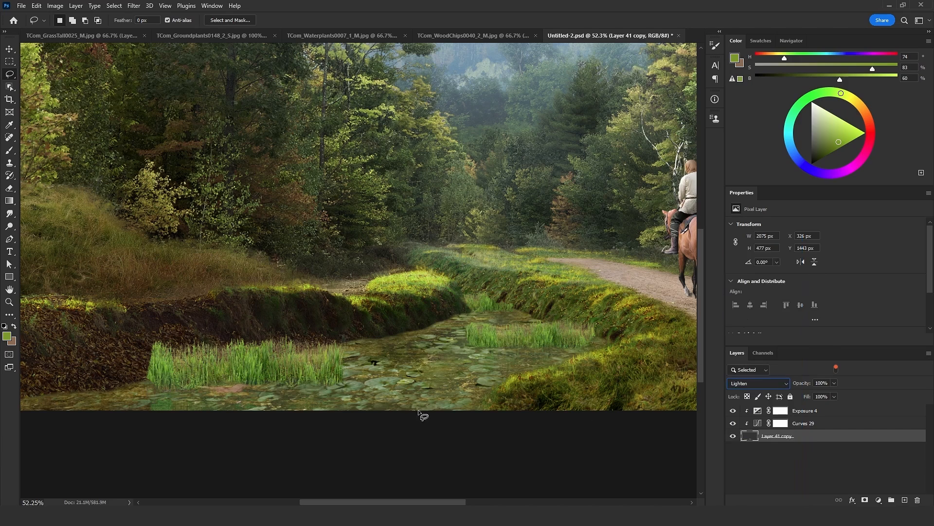
click(808, 424)
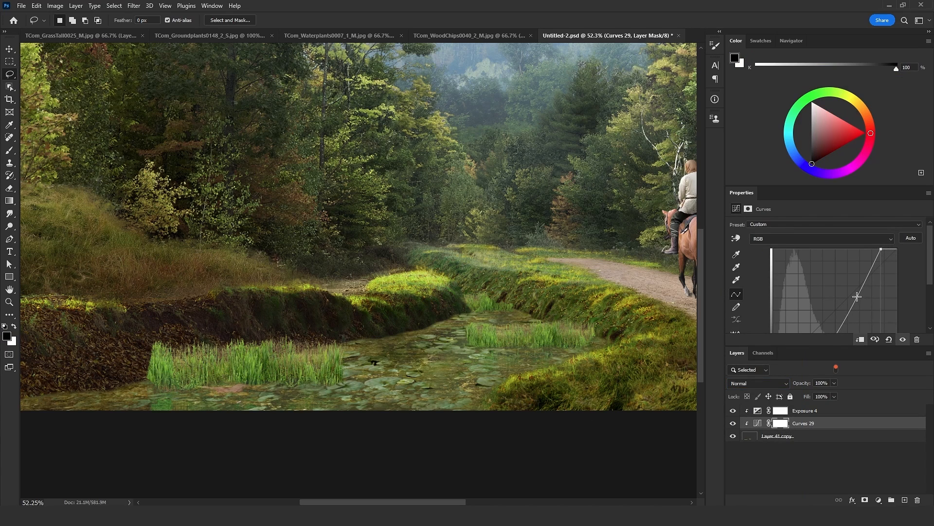
drag(845, 293, 854, 298)
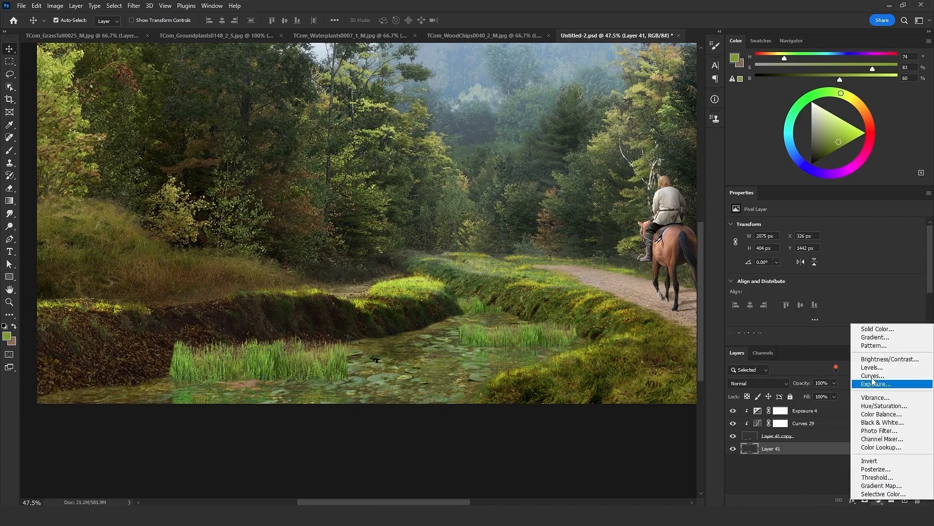
- Clip a Curves adjustment and the averaged green Layer 42 to Layer 41, with Layer 42 in Color mode at 30% opacity
click(863, 379)
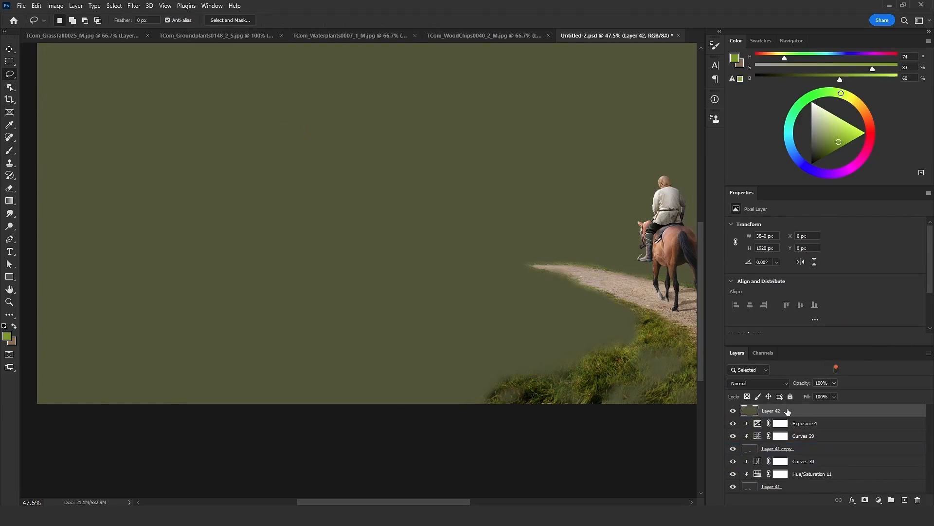
click(758, 383)
click(759, 511)
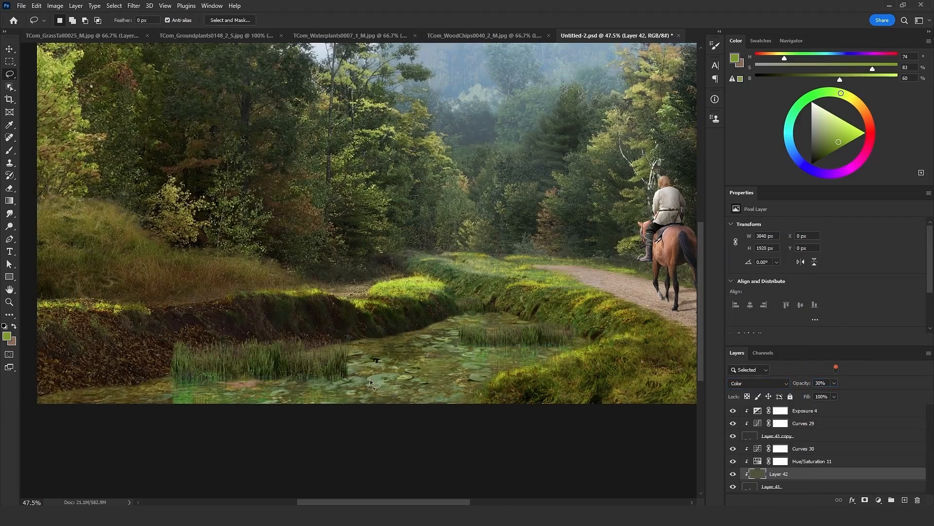
- Color-correct the grass with a Hue/Saturation adjustment and adjust the individual color channels of Curves 31, including Red
click(883, 405)
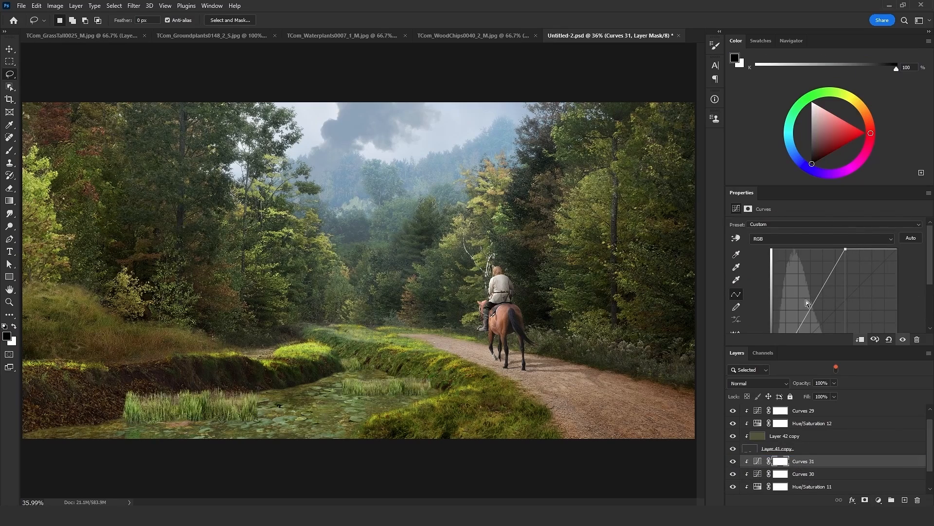
click(133, 6)
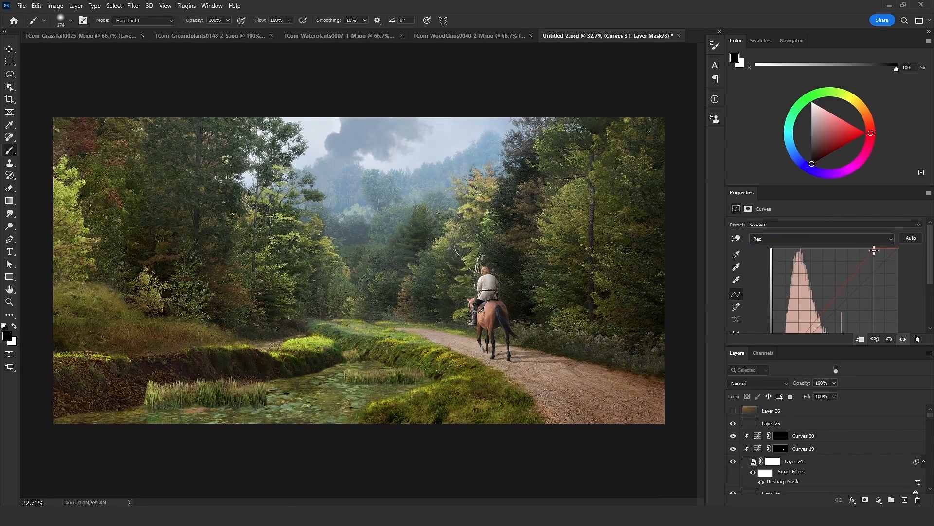
drag(874, 250, 897, 260)
click(818, 241)
click(818, 273)
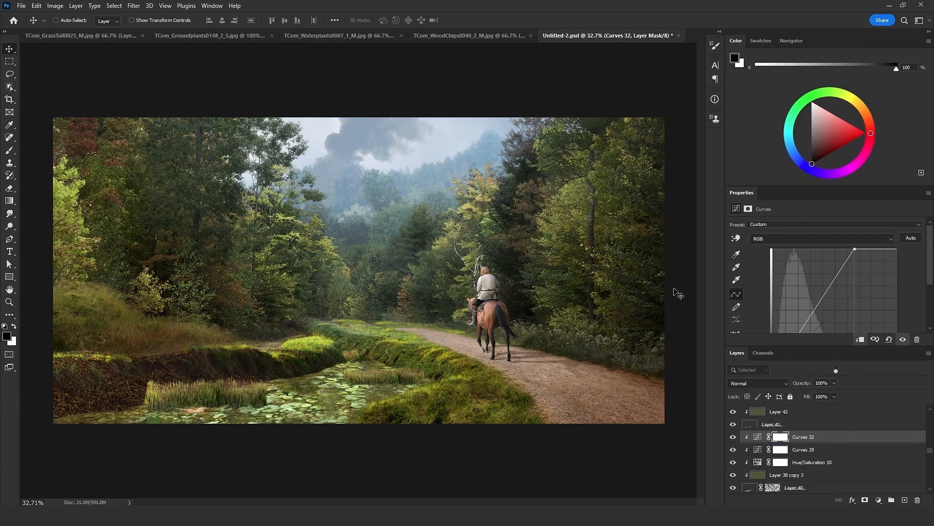
- Invert Curves 32's mask, paint its brightening into the pond's foreground, tune its color channel, and show Group 1
key(ctrl+i)
key(b)
key(x)
click(246, 408)
click(821, 239)
click(819, 274)
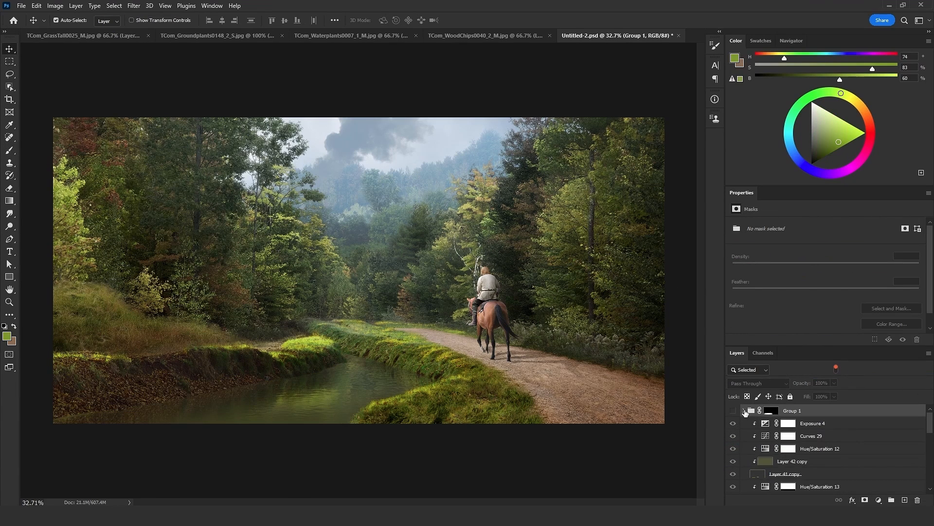
click(734, 411)
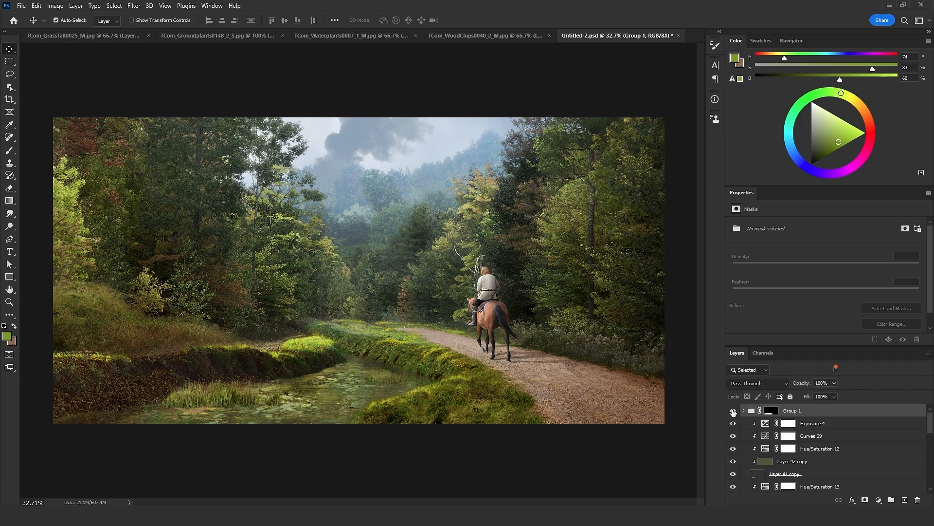